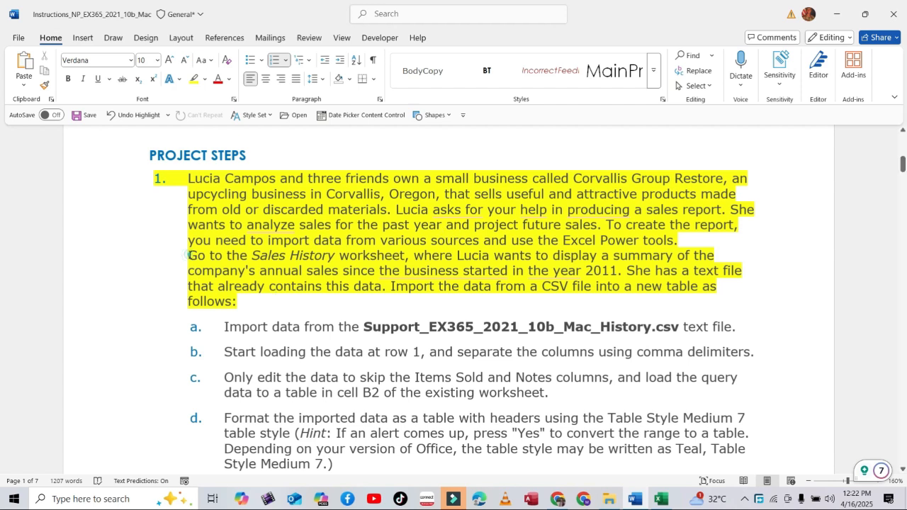
Step: Read project step 1 in the Word instructions, from the Sales History introduction through substeps a to c on the CSV import
{"action": "left_click_drag", "start_coordinate": [188, 255], "coordinate": [563, 306]}
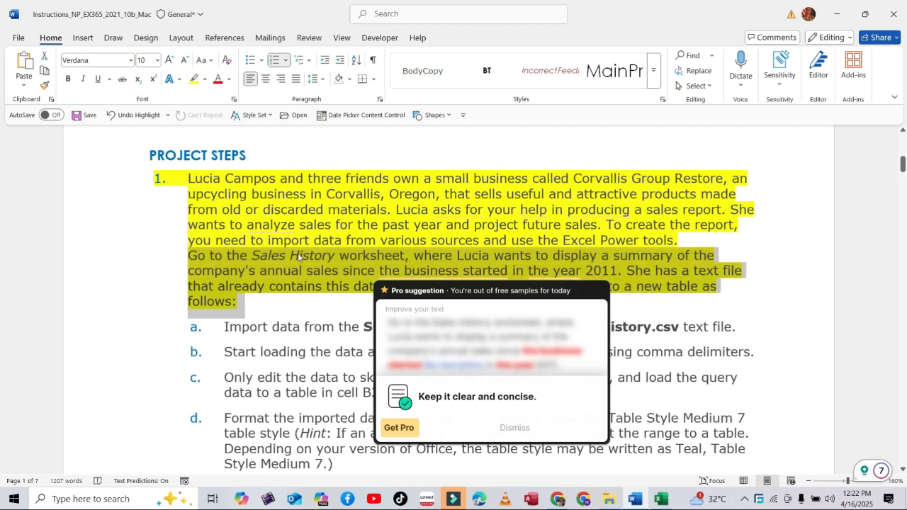
{"action": "scroll", "coordinate": [299, 257], "scroll_direction": "down", "scroll_amount": 1}
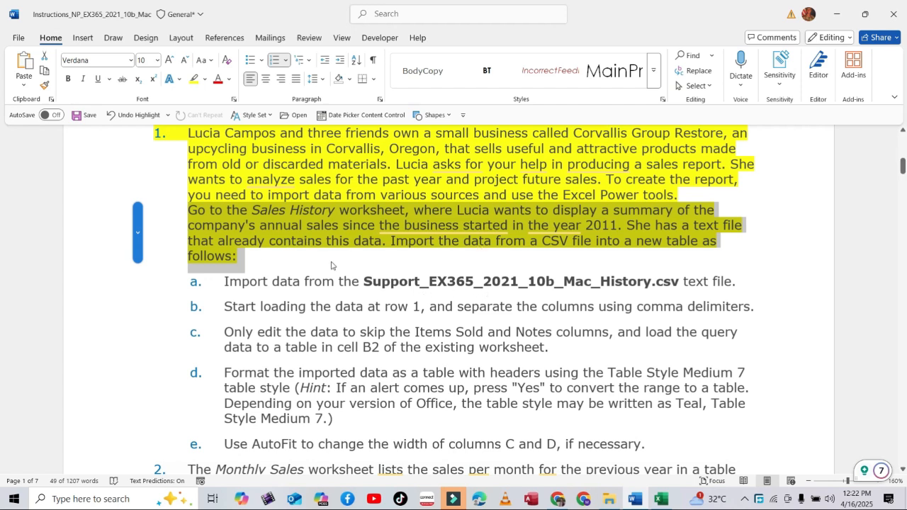
{"action": "left_click", "coordinate": [661, 499]}
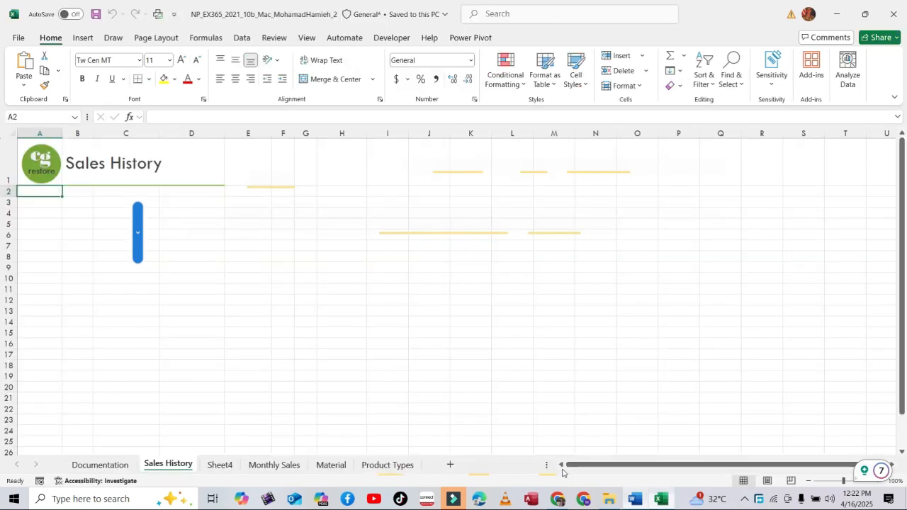
{"action": "left_click", "coordinate": [635, 500]}
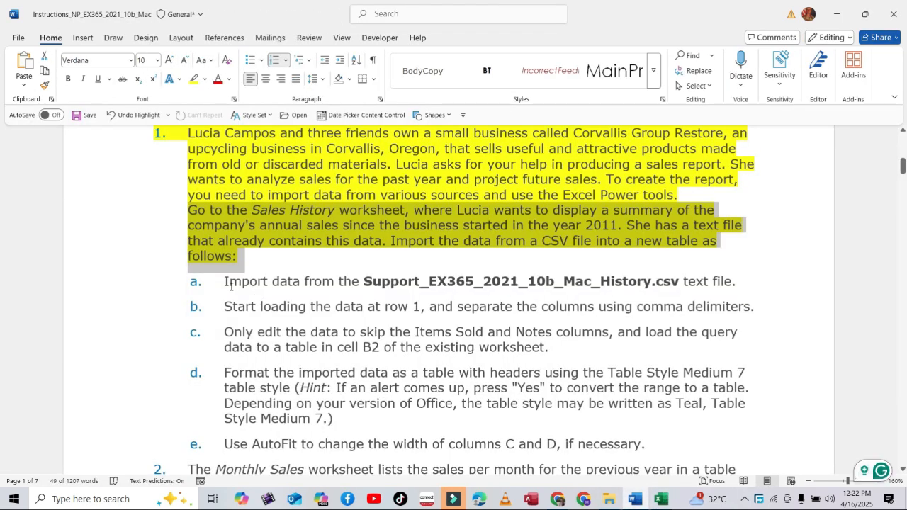
{"action": "left_click_drag", "start_coordinate": [226, 282], "coordinate": [736, 281]}
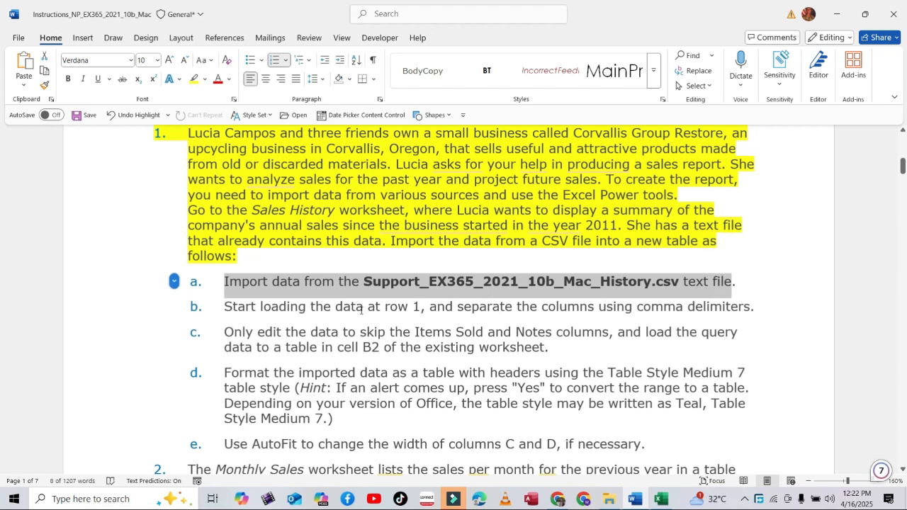
{"action": "scroll", "coordinate": [282, 317], "scroll_direction": "down", "scroll_amount": 1}
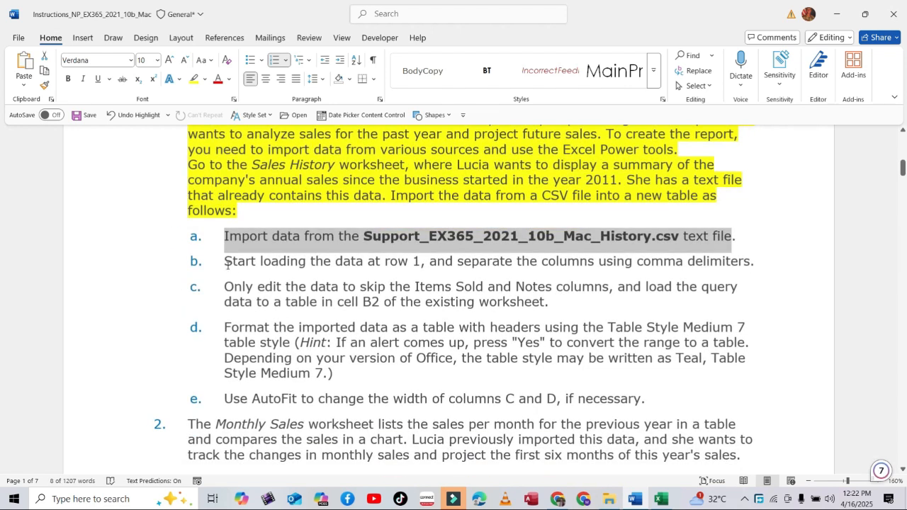
{"action": "left_click_drag", "start_coordinate": [224, 262], "coordinate": [756, 263]}
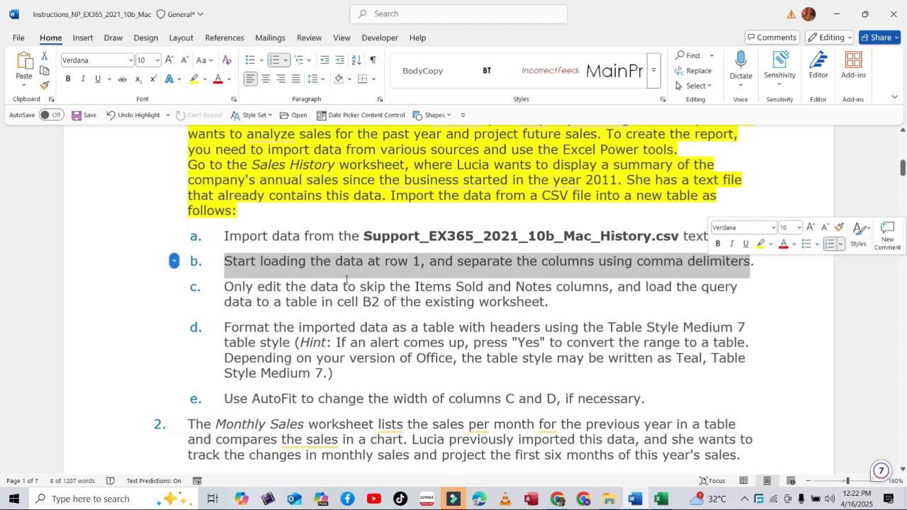
{"action": "left_click_drag", "start_coordinate": [222, 283], "coordinate": [560, 301]}
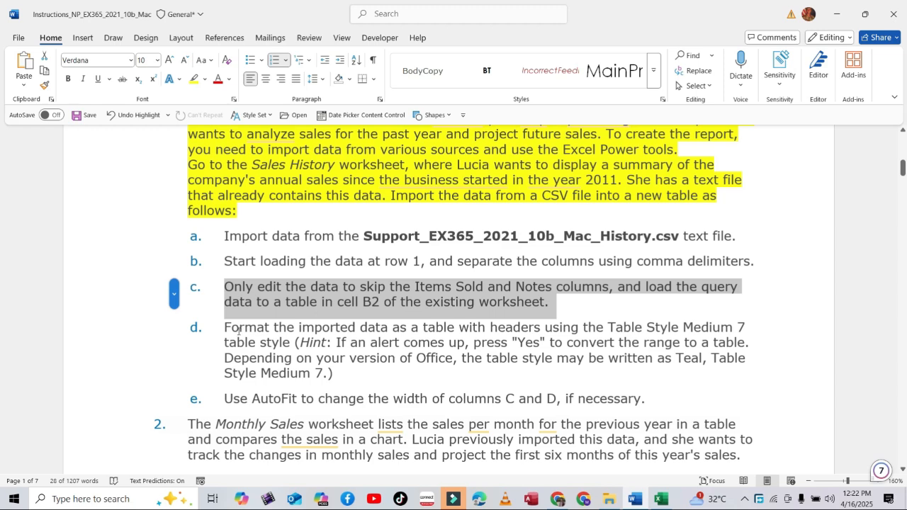
Step: Switch to Excel and, from cell B2 of Sales History, import Support_EX365_2021_10b_Mac_History.csv from the Downloads 10b folder, opening it for transformation in Power Query
{"action": "left_click", "coordinate": [662, 499]}
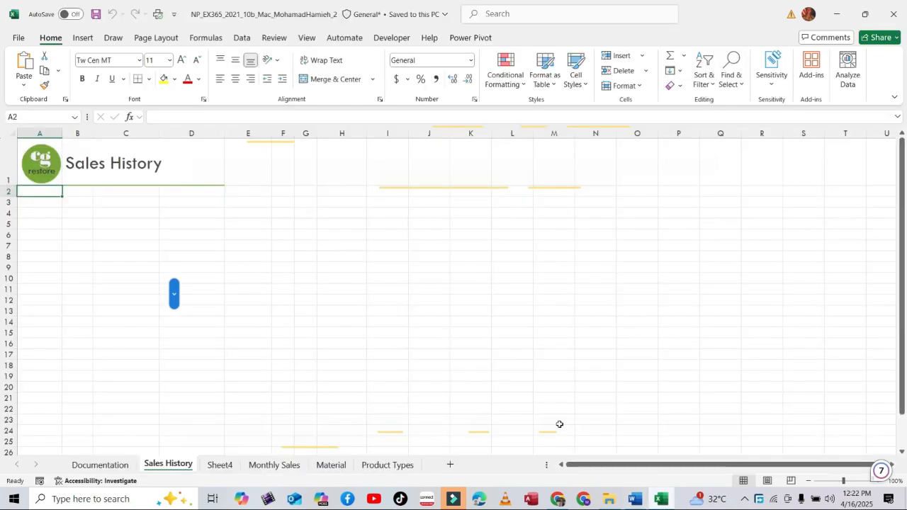
{"action": "left_click", "coordinate": [76, 192]}
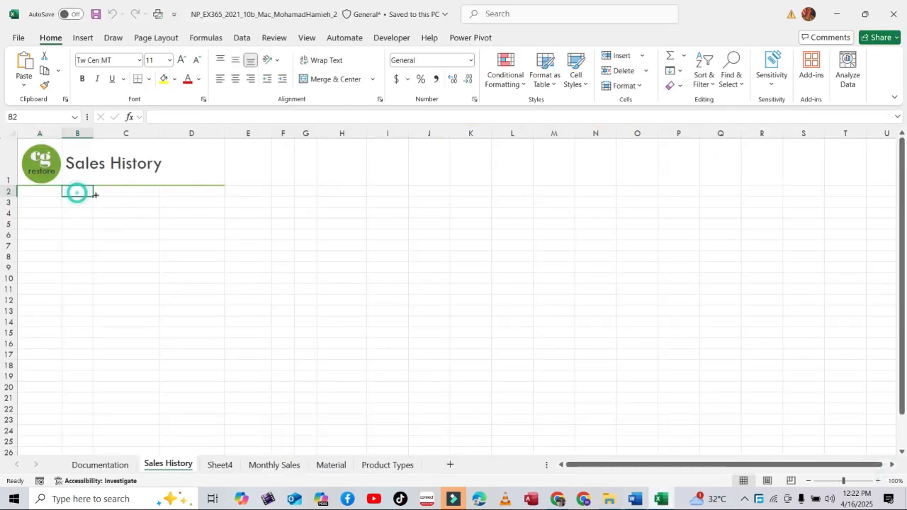
{"action": "left_click", "coordinate": [241, 38]}
{"action": "left_click", "coordinate": [84, 57]}
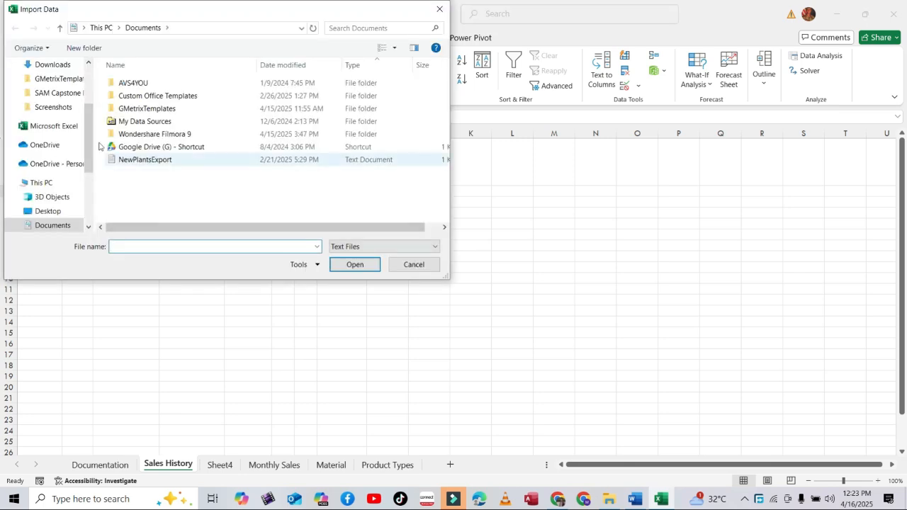
{"action": "left_click", "coordinate": [61, 69]}
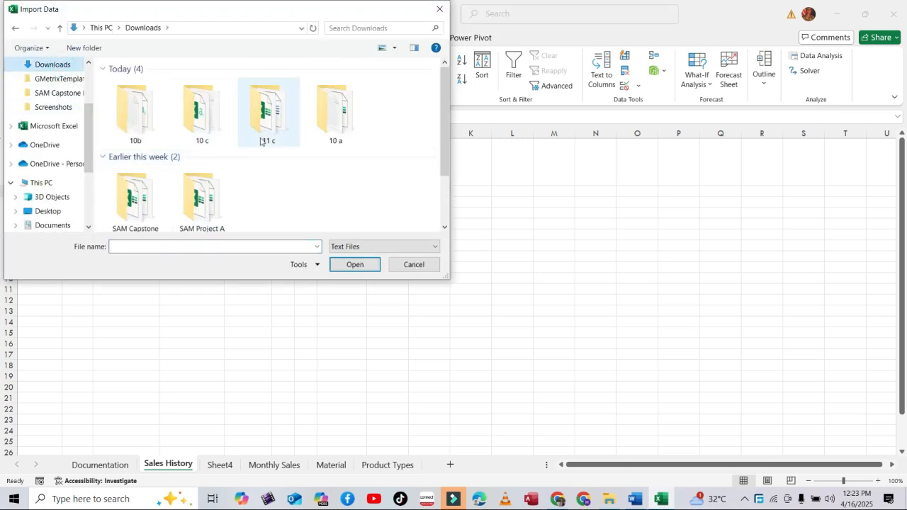
{"action": "double_click", "coordinate": [134, 121]}
{"action": "left_click", "coordinate": [232, 83]}
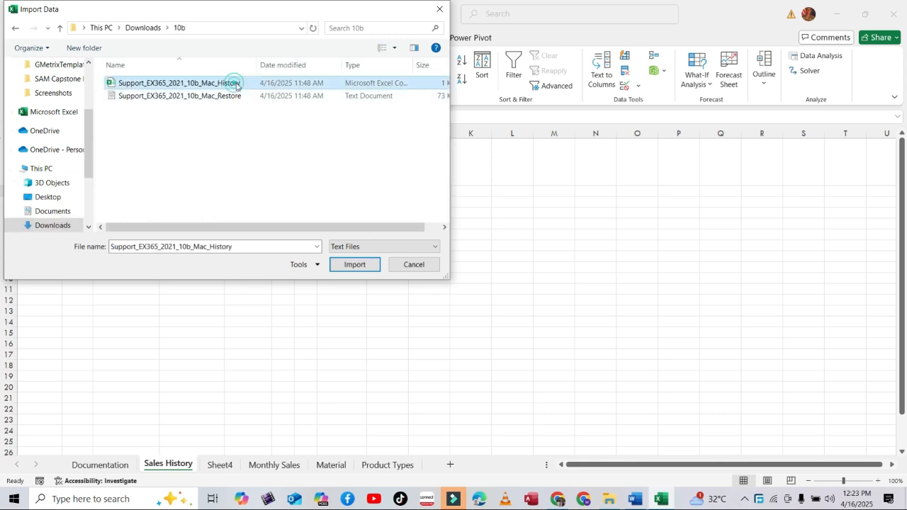
{"action": "left_click", "coordinate": [355, 267]}
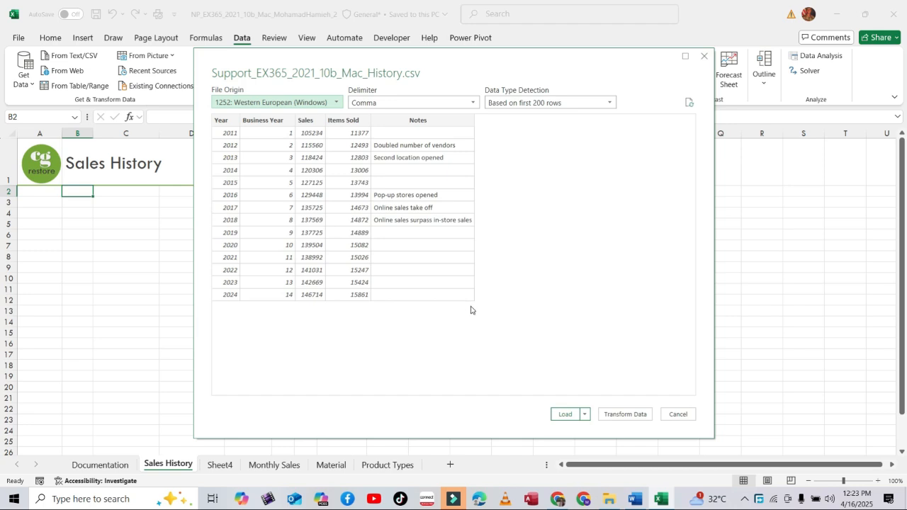
{"action": "left_click", "coordinate": [603, 414]}
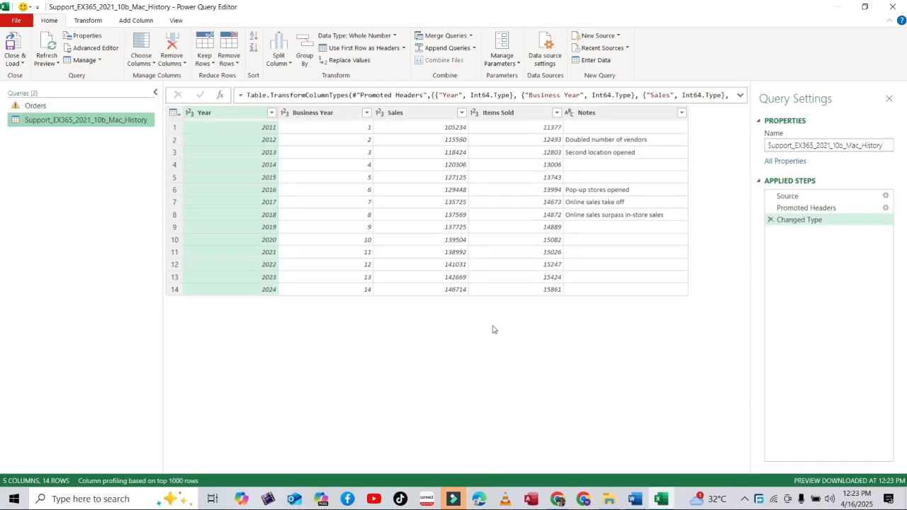
Step: Remove the Items Sold and Notes columns from the history query, checking the Word instructions for which columns to skip
{"action": "left_click", "coordinate": [508, 113]}
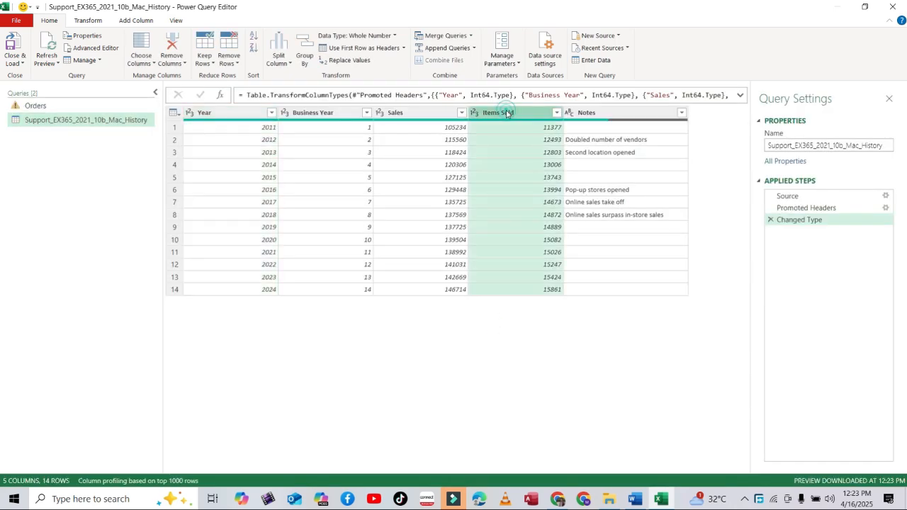
{"action": "left_click", "coordinate": [635, 499]}
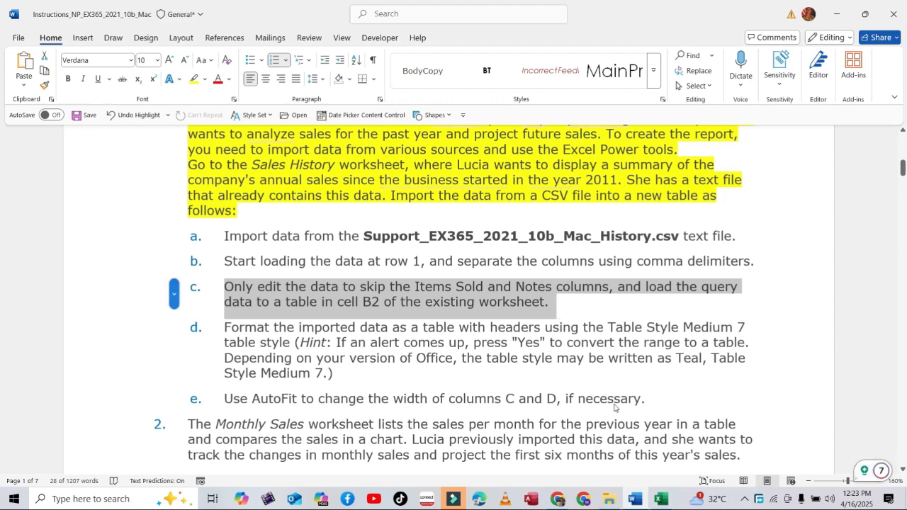
{"action": "left_click", "coordinate": [661, 499]}
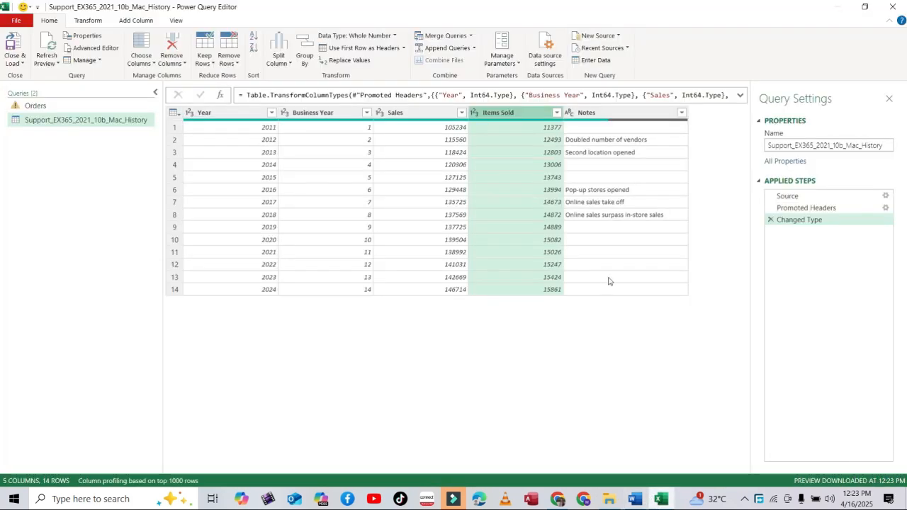
{"action": "left_click", "coordinate": [181, 66]}
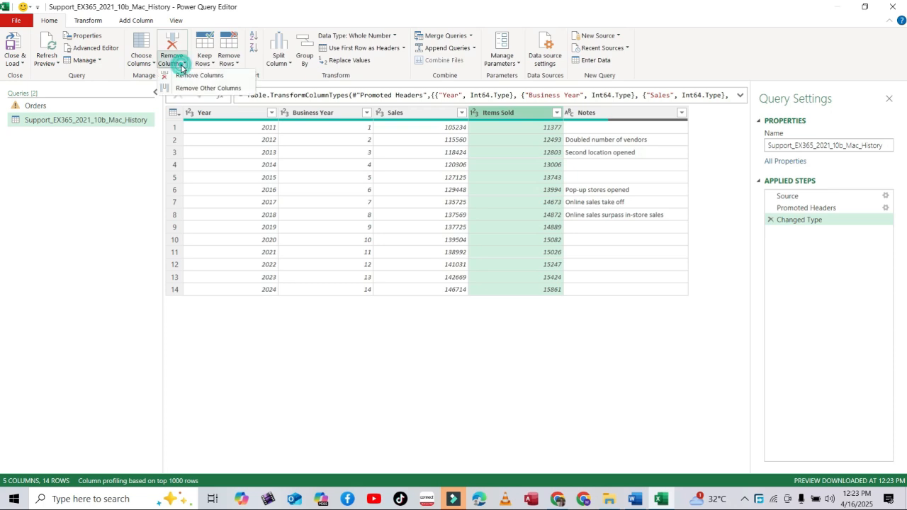
{"action": "left_click", "coordinate": [197, 75]}
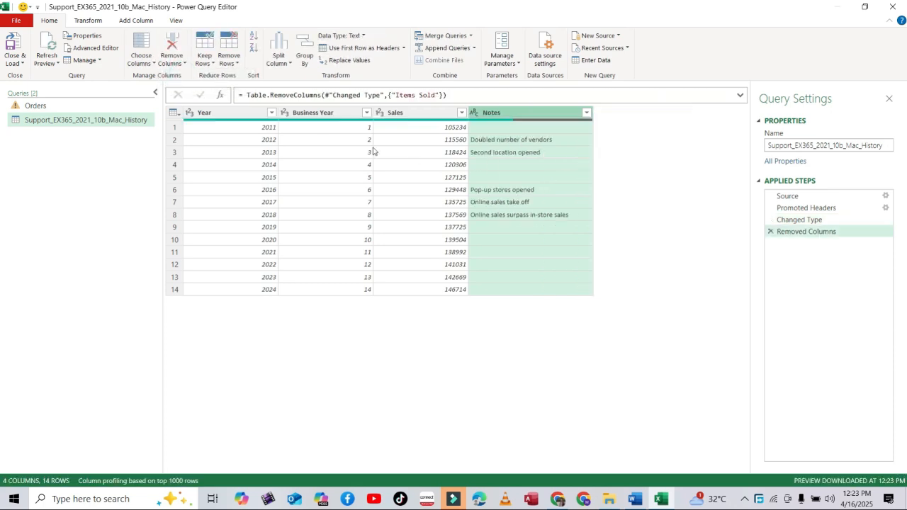
{"action": "left_click", "coordinate": [184, 65]}
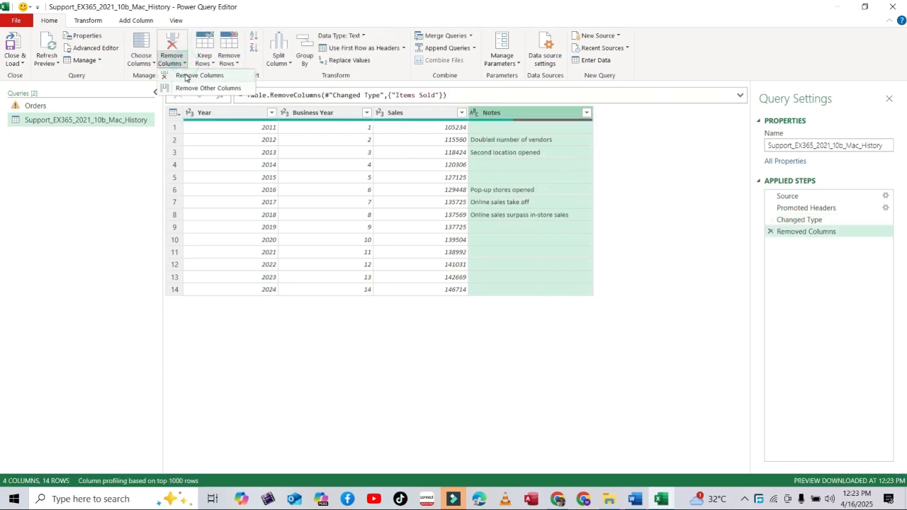
{"action": "left_click", "coordinate": [185, 76]}
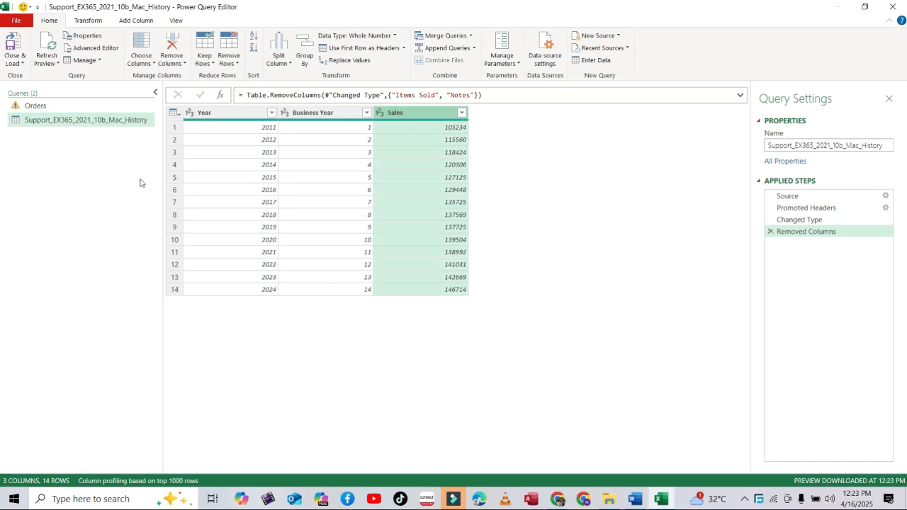
Step: Close the query editor and load the query as a table in cell B2 of the existing worksheet
{"action": "left_click", "coordinate": [22, 63]}
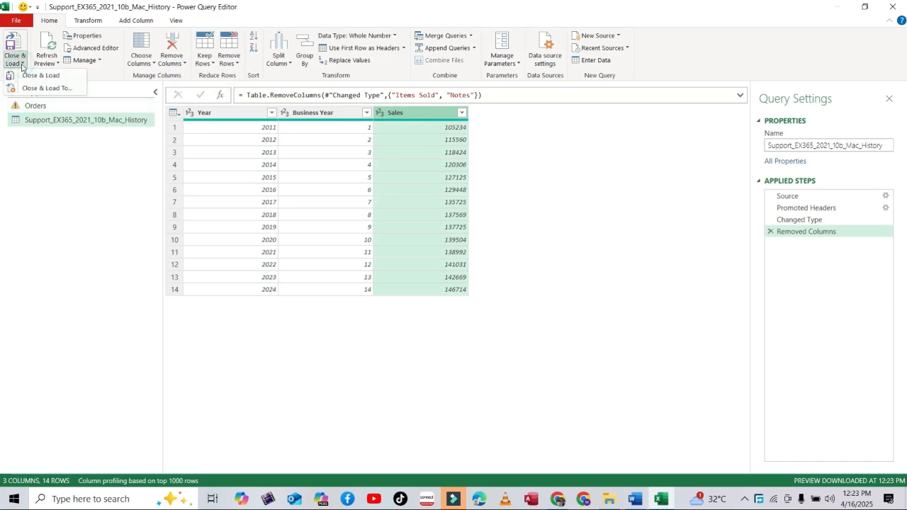
{"action": "left_click", "coordinate": [42, 88]}
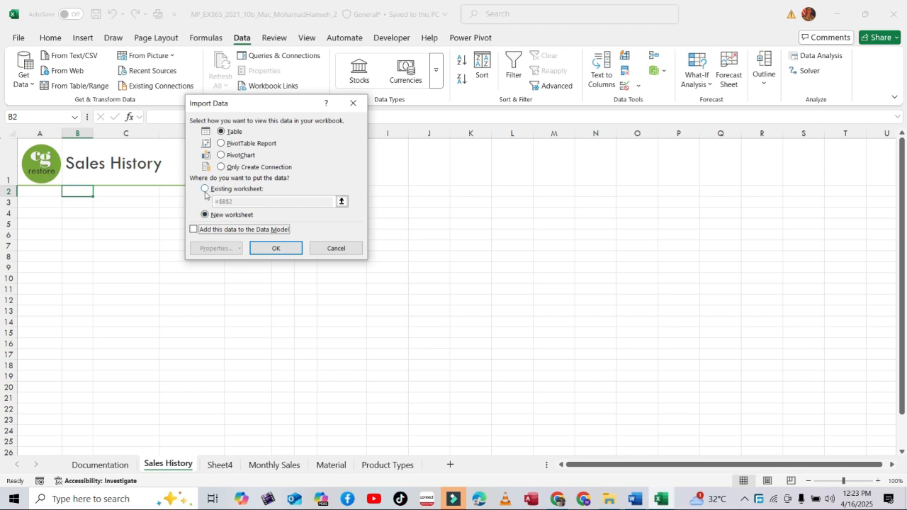
{"action": "left_click", "coordinate": [205, 189]}
{"action": "left_click", "coordinate": [276, 249]}
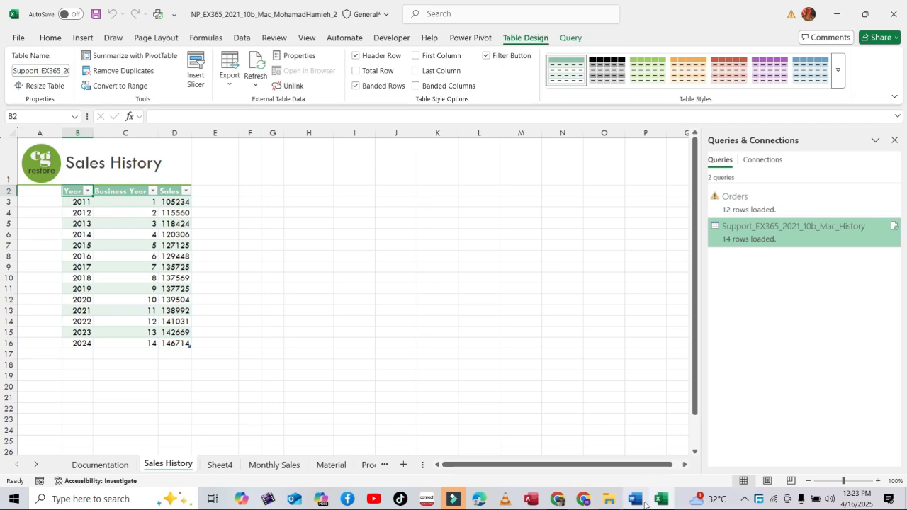
Step: Check substep d in the Word instructions and apply Table Style Medium 7 to the imported table in Excel
{"action": "key", "text": "alt+Tab"}
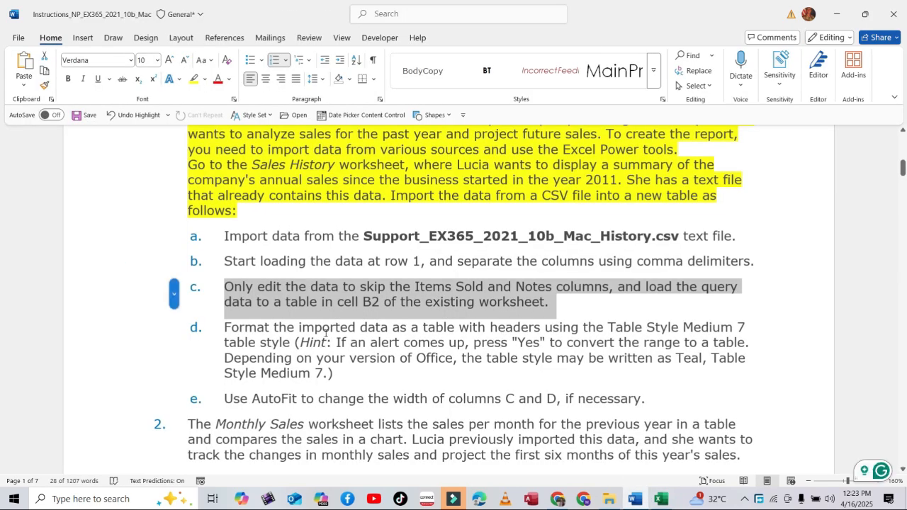
{"action": "left_click", "coordinate": [324, 329]}
{"action": "left_click_drag", "start_coordinate": [224, 330], "coordinate": [421, 373]}
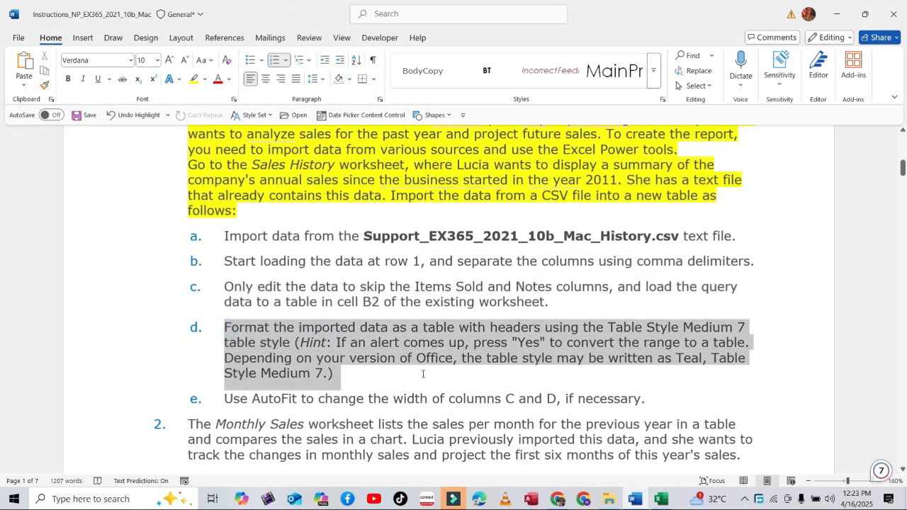
{"action": "scroll", "coordinate": [358, 331], "scroll_direction": "down", "scroll_amount": 1}
{"action": "scroll", "coordinate": [358, 331], "scroll_direction": "down", "scroll_amount": 1}
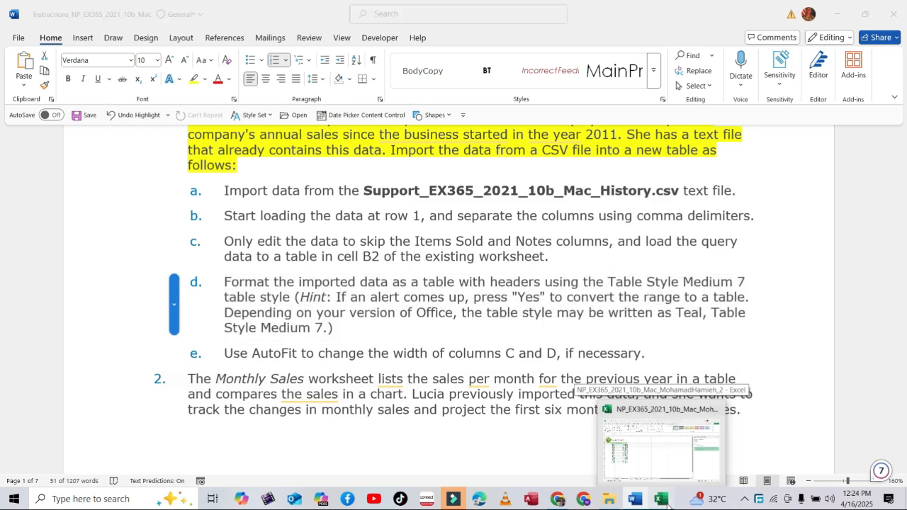
{"action": "left_click", "coordinate": [663, 439]}
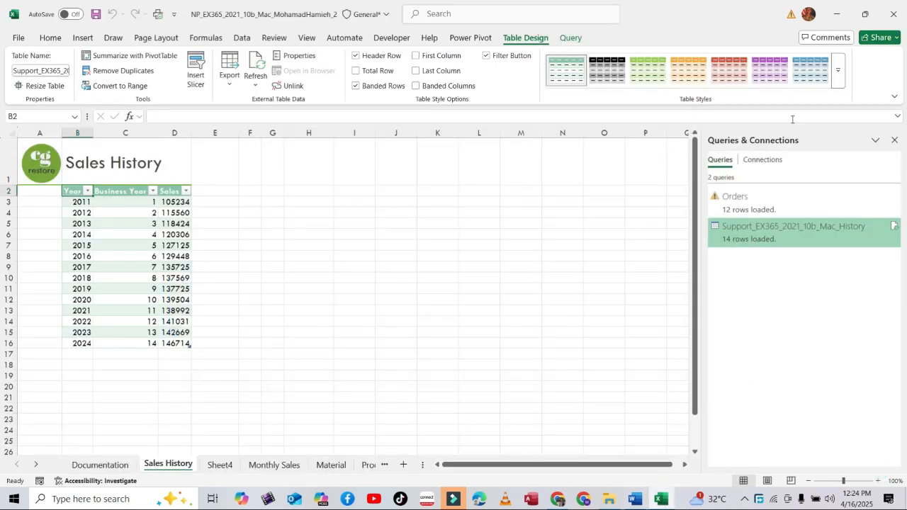
{"action": "left_click", "coordinate": [838, 70]}
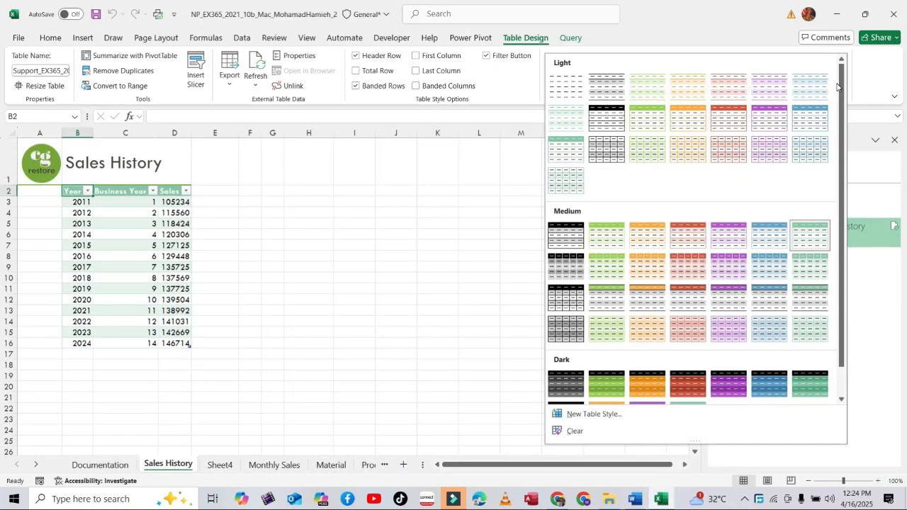
{"action": "left_click", "coordinate": [810, 238]}
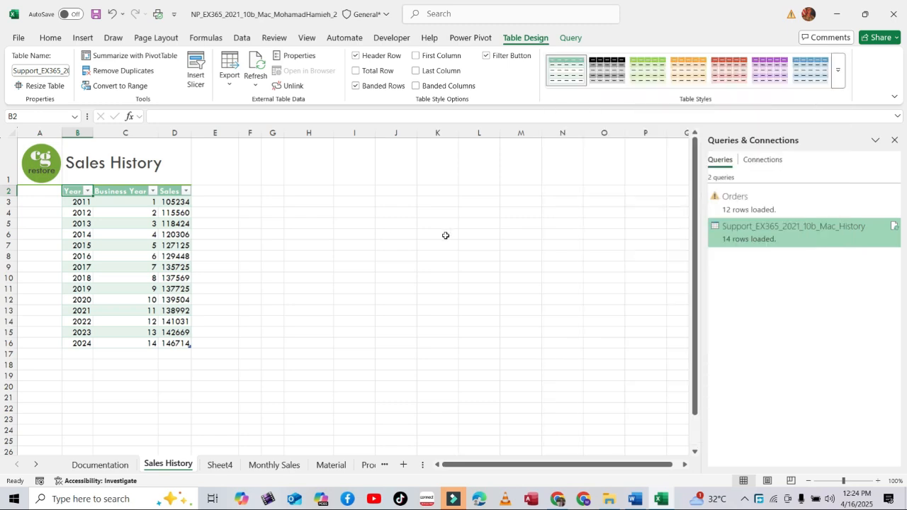
Step: Check substep e in the Word instructions and AutoFit columns C and D of the Sales History worksheet in Excel
{"action": "left_click", "coordinate": [636, 499]}
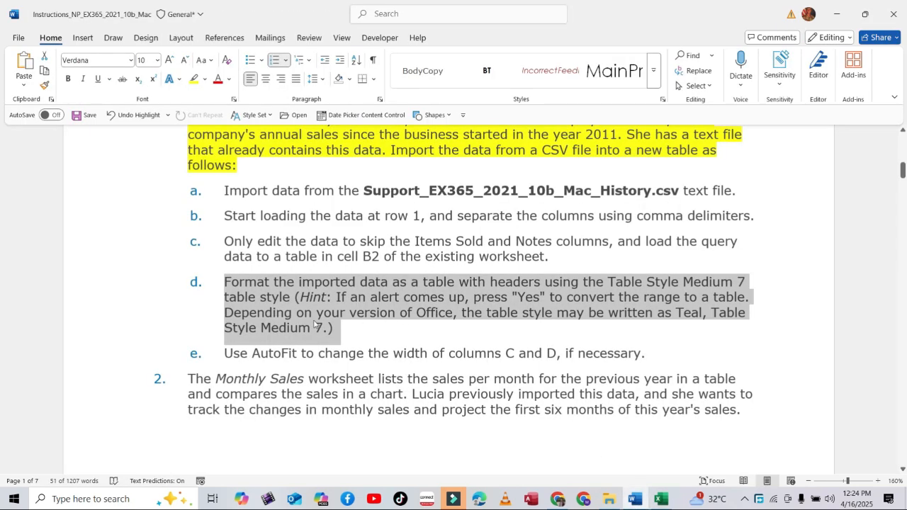
{"action": "left_click", "coordinate": [287, 355]}
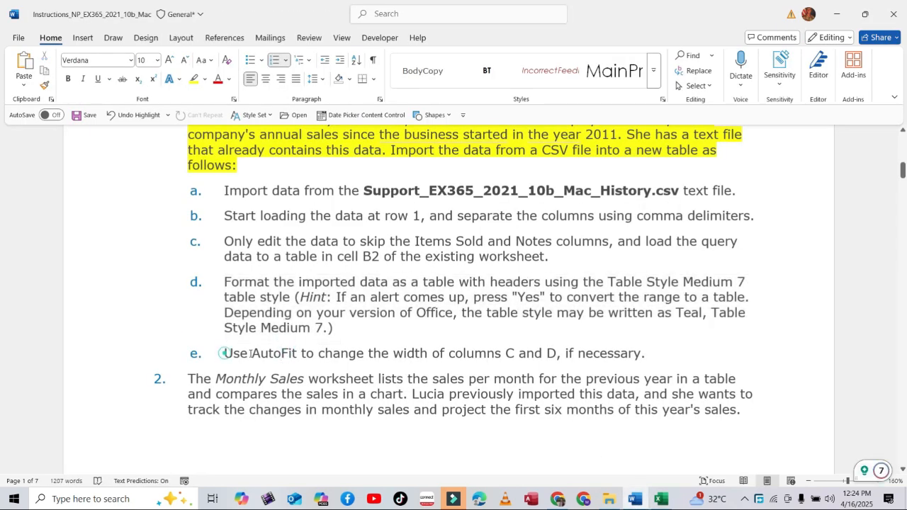
{"action": "left_click_drag", "start_coordinate": [224, 354], "coordinate": [658, 363]}
{"action": "scroll", "coordinate": [568, 298], "scroll_direction": "down", "scroll_amount": 3}
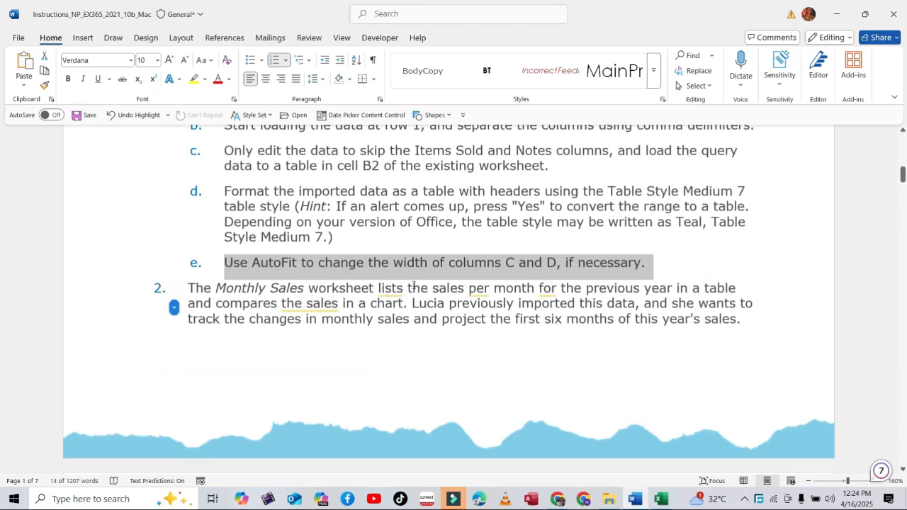
{"action": "left_click", "coordinate": [661, 499]}
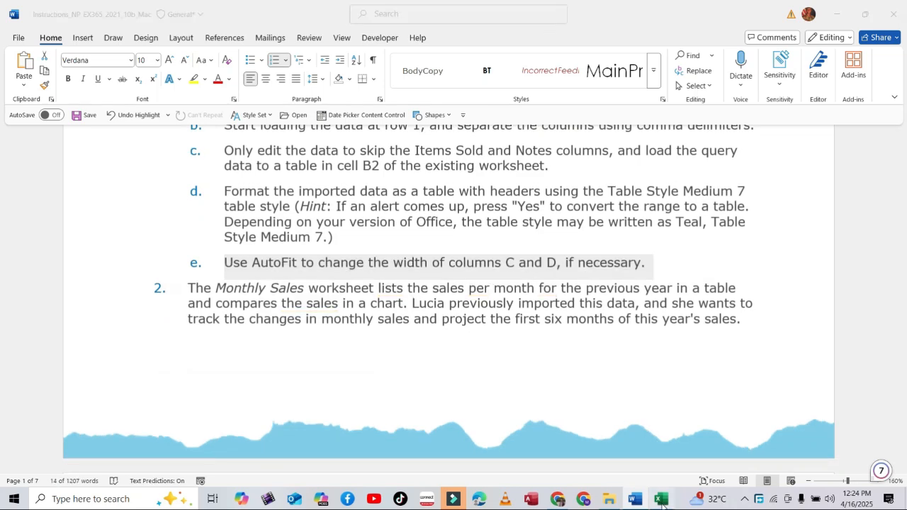
{"action": "left_click_drag", "start_coordinate": [122, 133], "coordinate": [161, 133]}
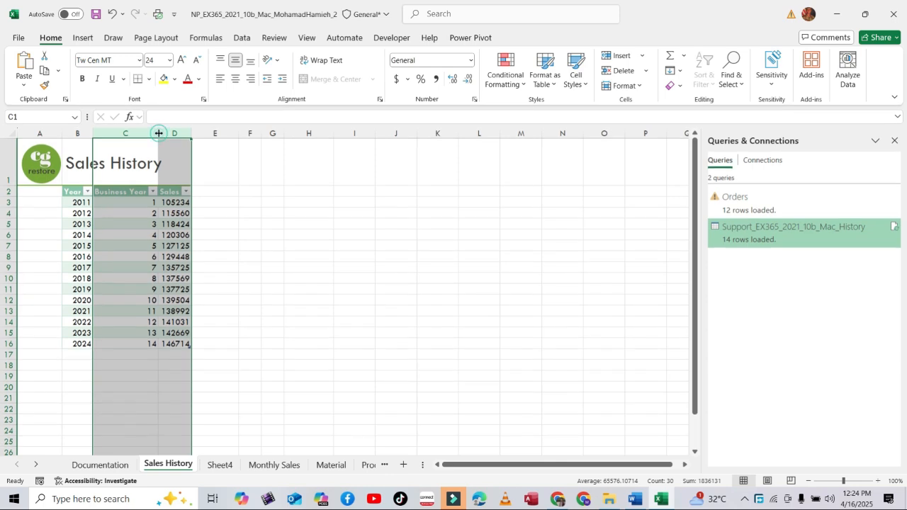
{"action": "double_click", "coordinate": [159, 133]}
Step: Deselect the columns, close the Queries & Connections pane and save the workbook
{"action": "left_click", "coordinate": [292, 199]}
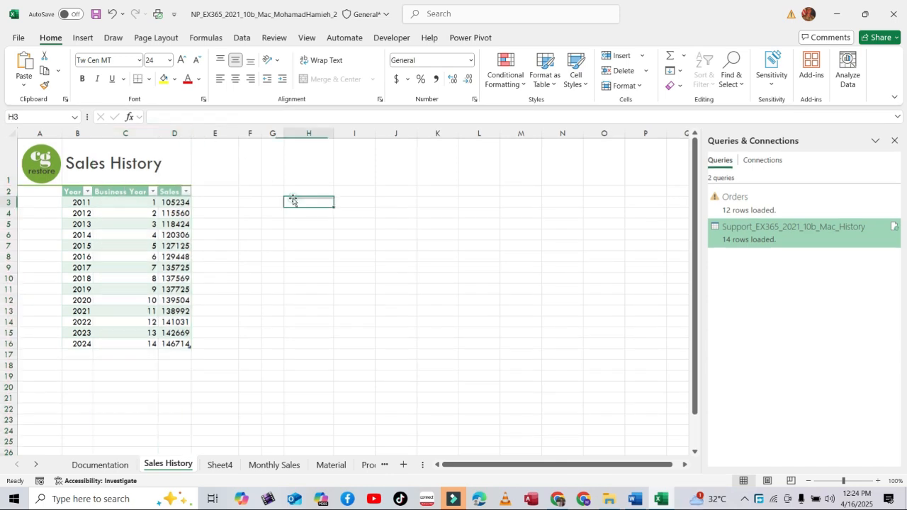
{"action": "left_click", "coordinate": [895, 140]}
{"action": "left_click", "coordinate": [96, 13]}
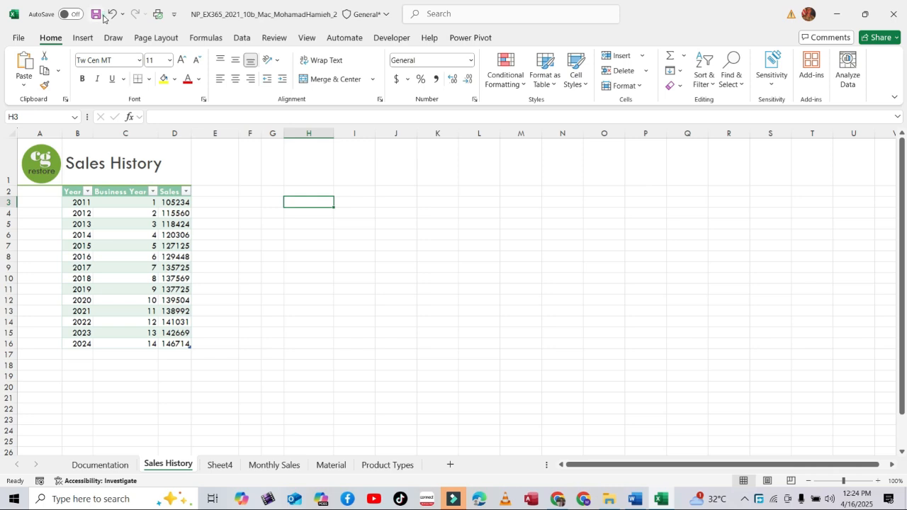
Step: Switch to the Word instructions and highlight the step 2 paragraph about the Monthly Sales worksheet in yellow
{"action": "left_click", "coordinate": [636, 498]}
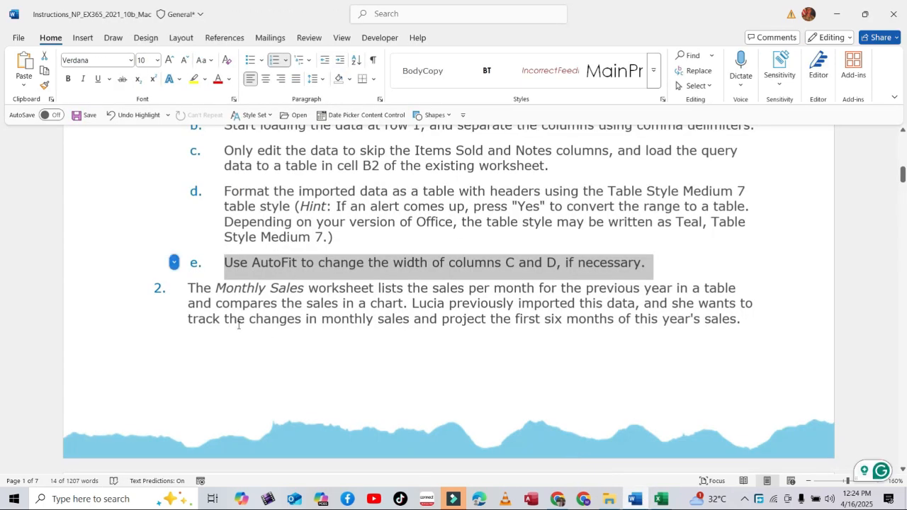
{"action": "double_click", "coordinate": [188, 288]}
{"action": "left_click_drag", "start_coordinate": [188, 288], "coordinate": [762, 318]}
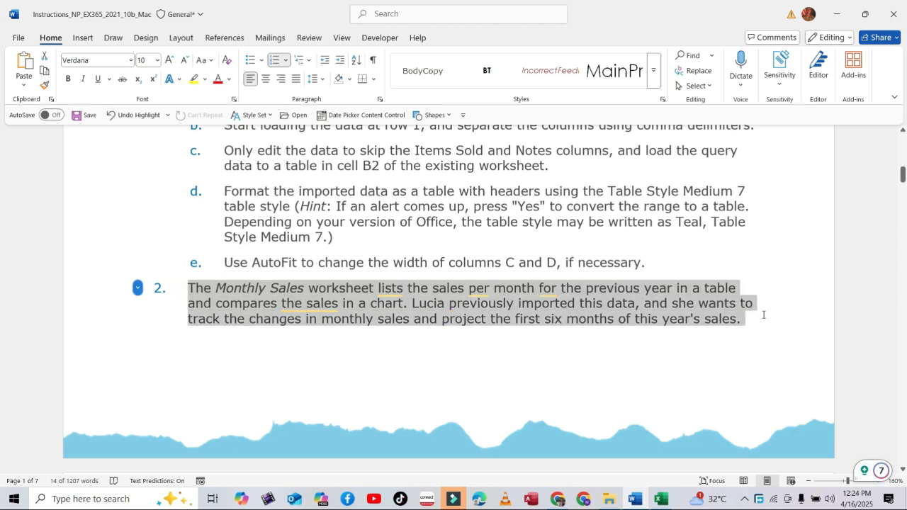
{"action": "scroll", "coordinate": [343, 287], "scroll_direction": "down", "scroll_amount": 1}
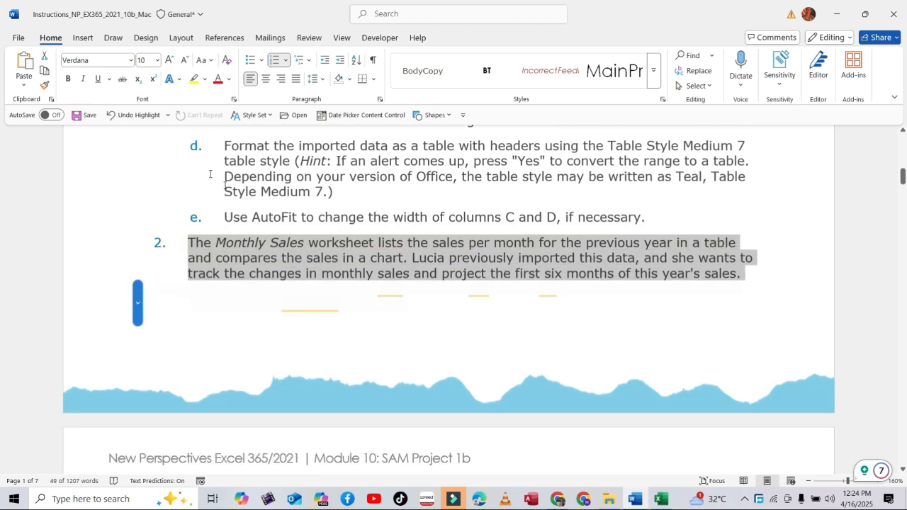
{"action": "left_click", "coordinate": [193, 79]}
{"action": "left_click", "coordinate": [260, 242]}
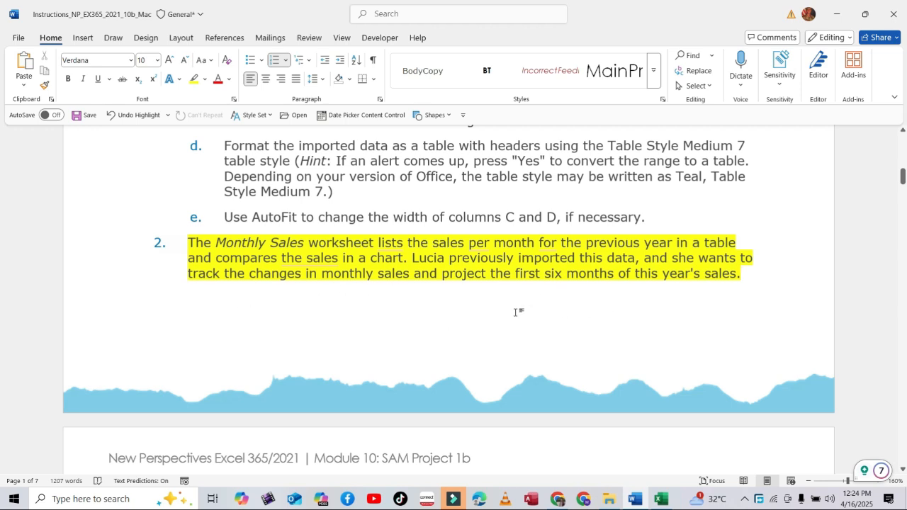
Step: Highlight the paragraph about going to the Sheet4 worksheet and creating a forecast chart in yellow
{"action": "scroll", "coordinate": [395, 313], "scroll_direction": "down", "scroll_amount": 5}
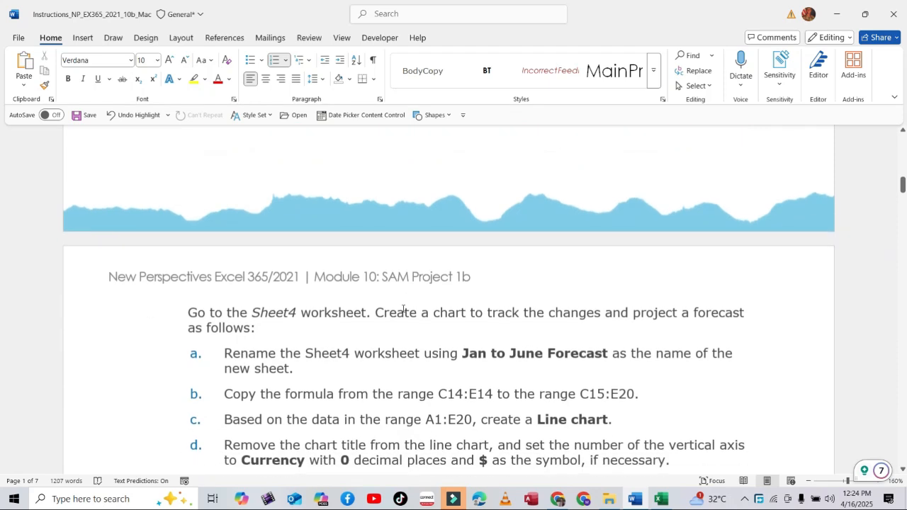
{"action": "triple_click", "coordinate": [187, 268]}
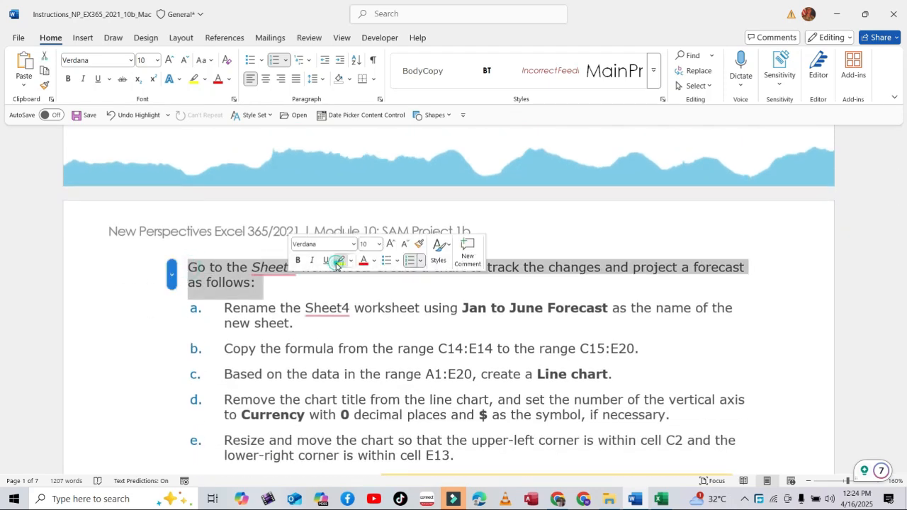
{"action": "left_click", "coordinate": [336, 264]}
{"action": "left_click", "coordinate": [296, 282]}
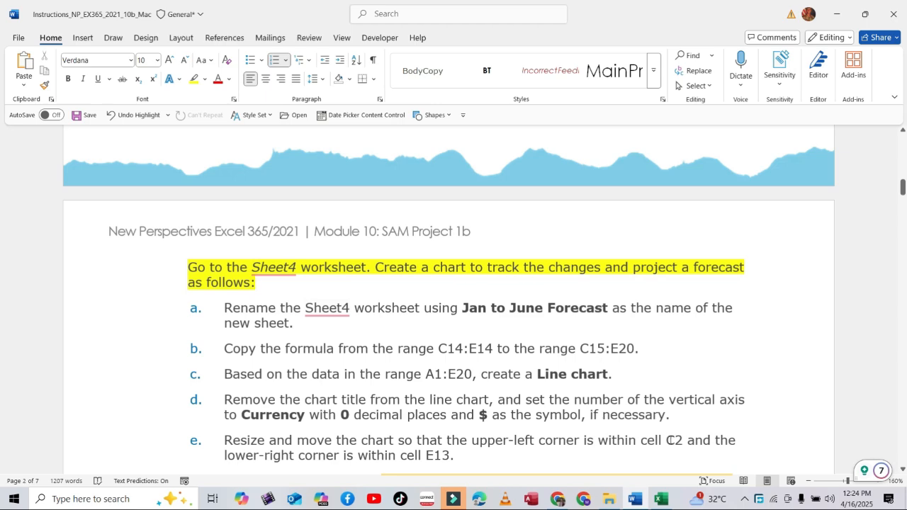
Step: Open the Sheet4 worksheet in Excel and read substep a in the Word instructions
{"action": "left_click", "coordinate": [662, 499]}
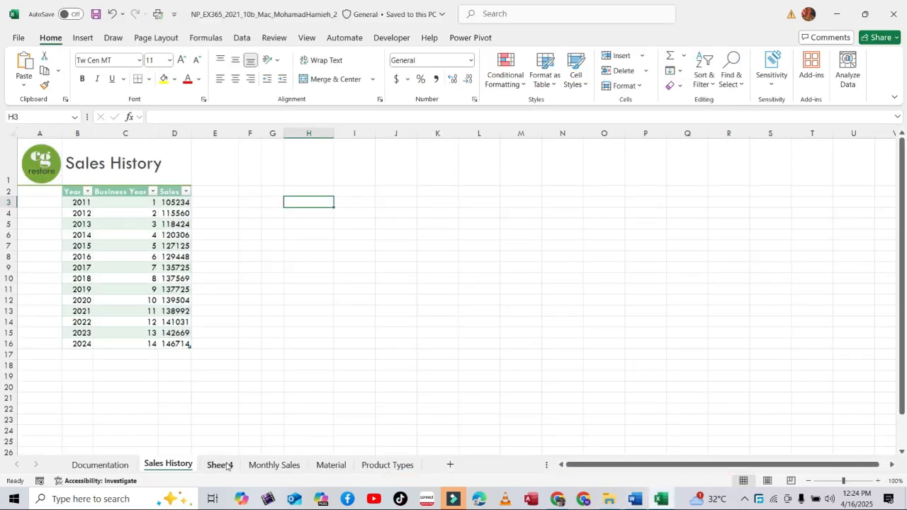
{"action": "left_click", "coordinate": [227, 466]}
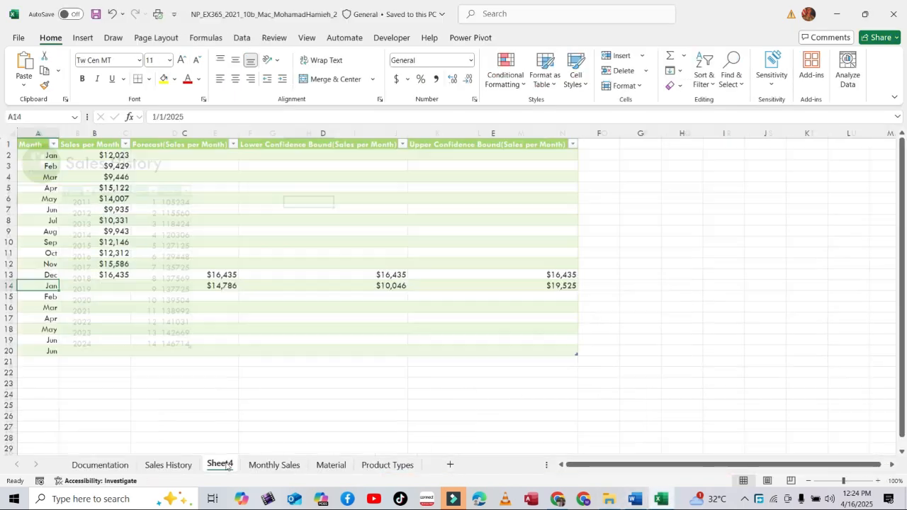
{"action": "left_click", "coordinate": [635, 499]}
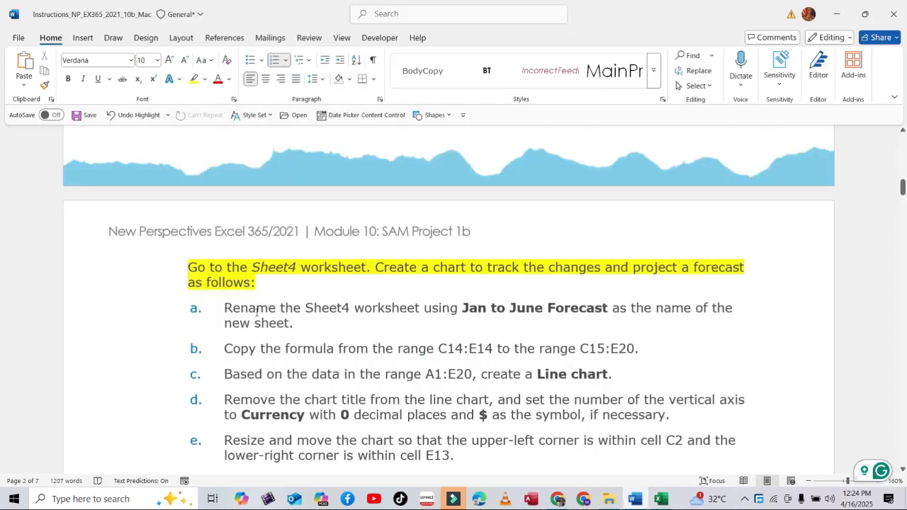
{"action": "left_click_drag", "start_coordinate": [225, 307], "coordinate": [298, 324]}
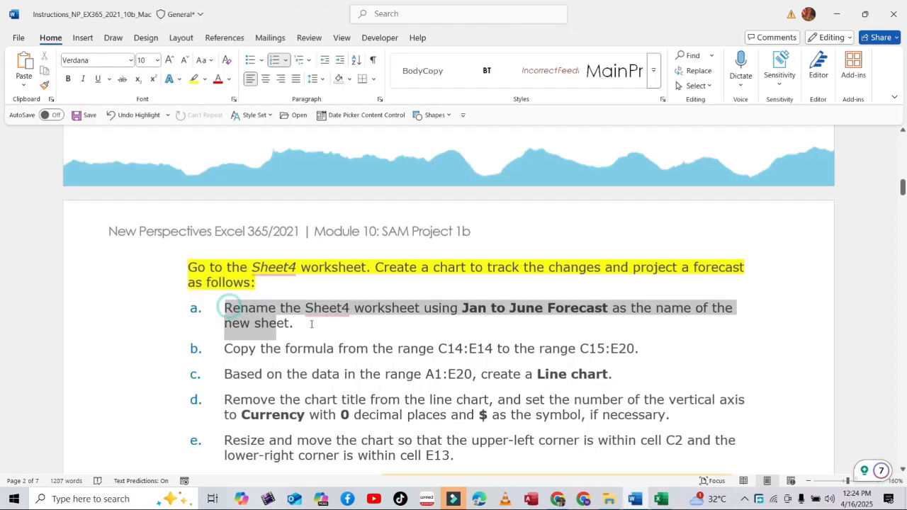
{"action": "scroll", "coordinate": [292, 354], "scroll_direction": "down", "scroll_amount": 3}
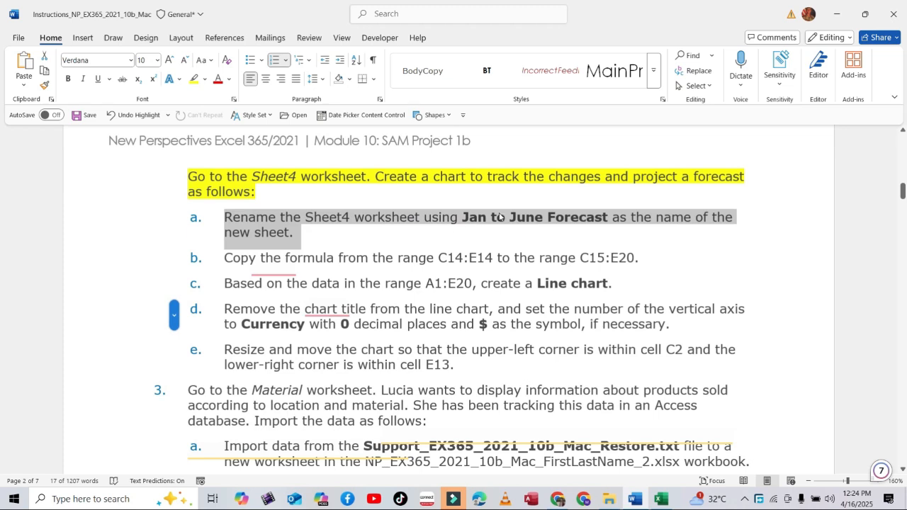
Step: Copy the name Jan to June Forecast from the Word instructions and rename Sheet4 with it in Excel
{"action": "left_click_drag", "start_coordinate": [462, 218], "coordinate": [609, 218]}
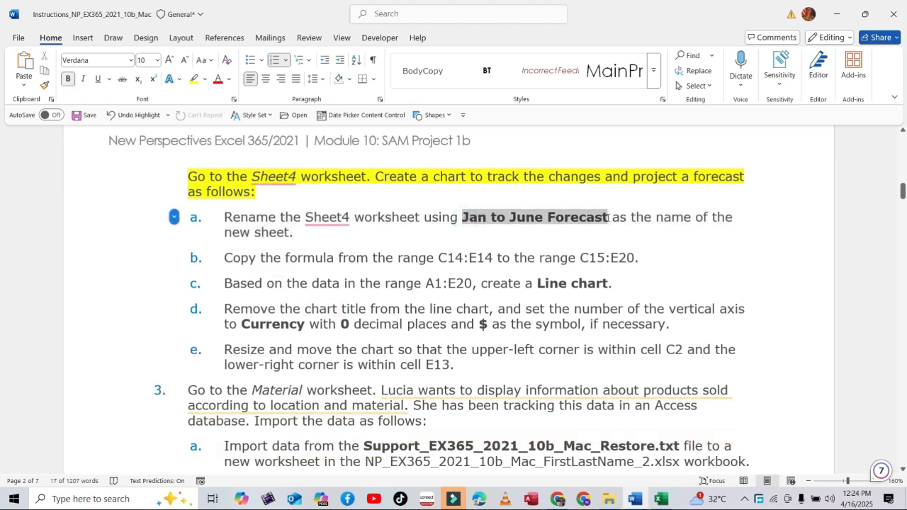
{"action": "right_click", "coordinate": [595, 222]}
{"action": "left_click", "coordinate": [631, 246]}
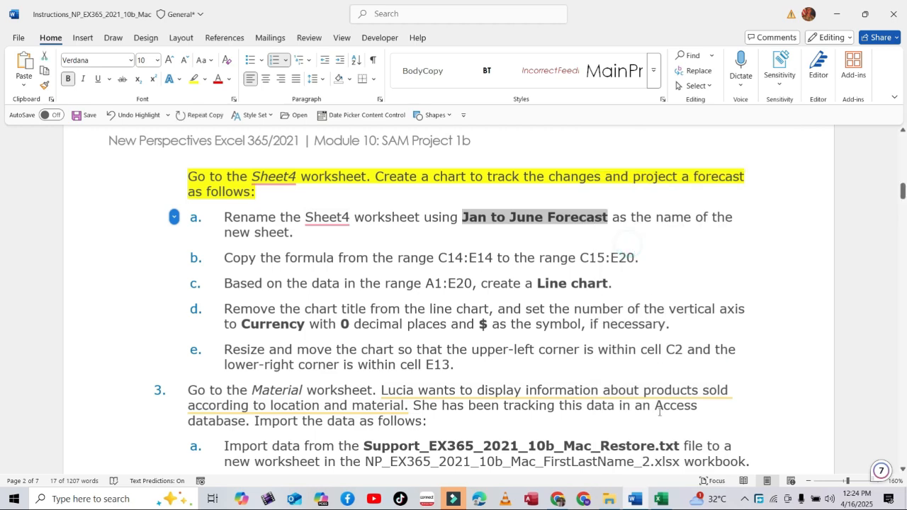
{"action": "left_click", "coordinate": [663, 500]}
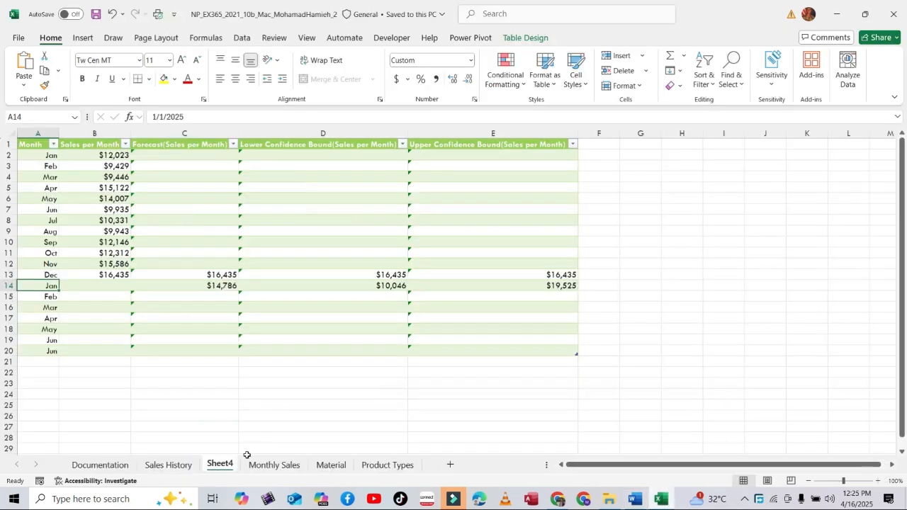
{"action": "double_click", "coordinate": [221, 464]}
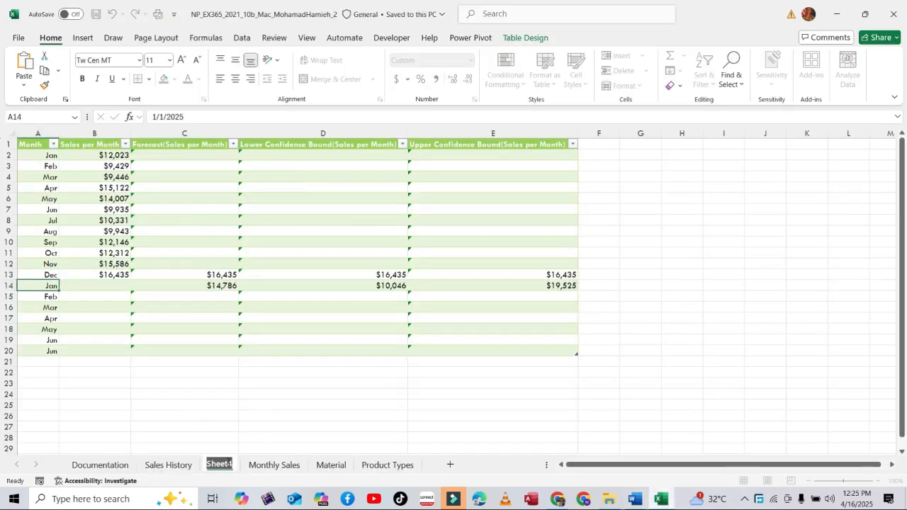
{"action": "key", "text": "ctrl+v"}
{"action": "key", "text": "Return"}
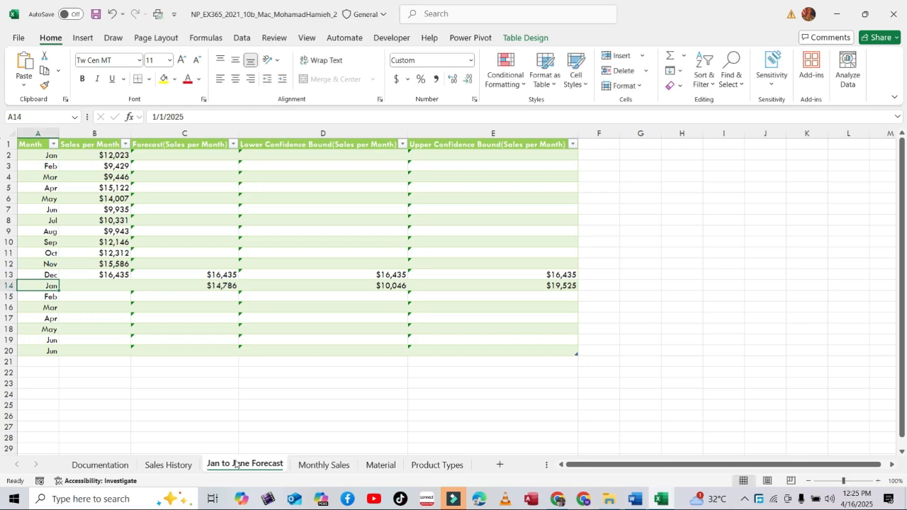
Step: Check substep b in the Word instructions and fill the formulas from C14:E14 down through C15:E20 in Excel
{"action": "left_click", "coordinate": [635, 499]}
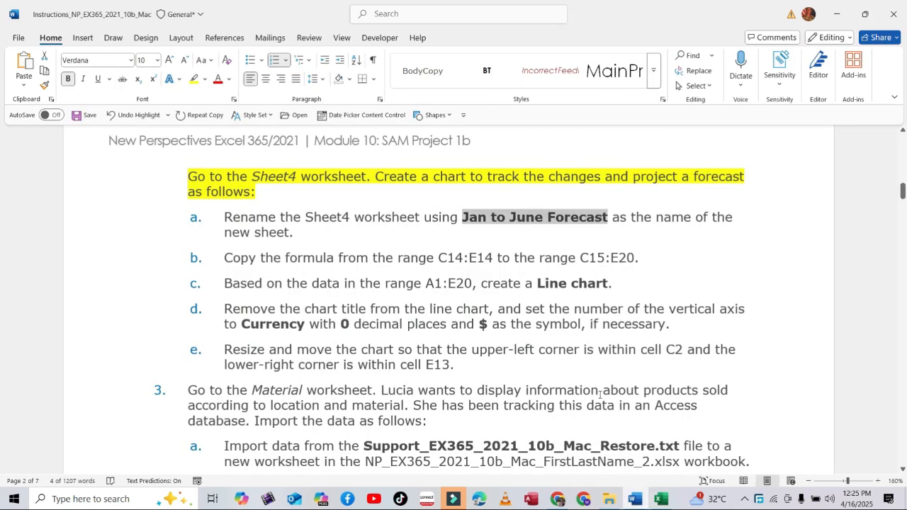
{"action": "left_click", "coordinate": [227, 259]}
{"action": "left_click", "coordinate": [658, 254], "text": "shift"}
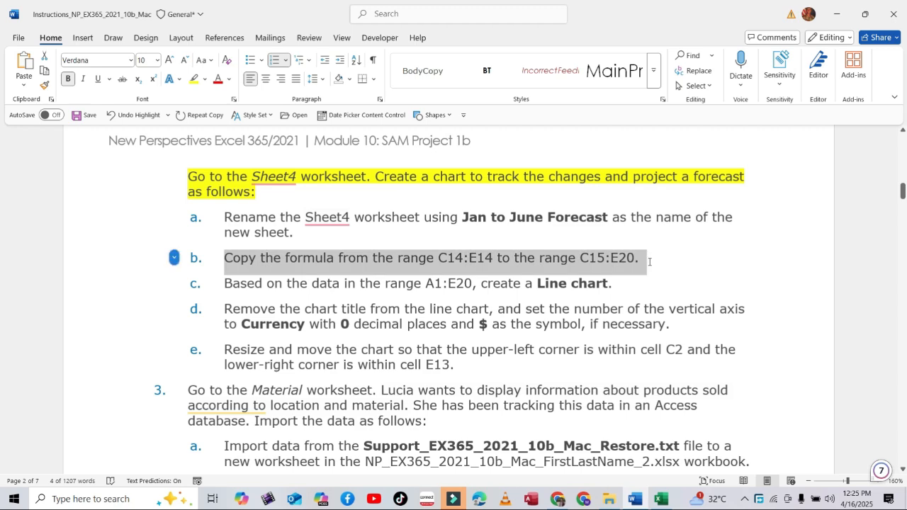
{"action": "scroll", "coordinate": [418, 276], "scroll_direction": "down", "scroll_amount": 1}
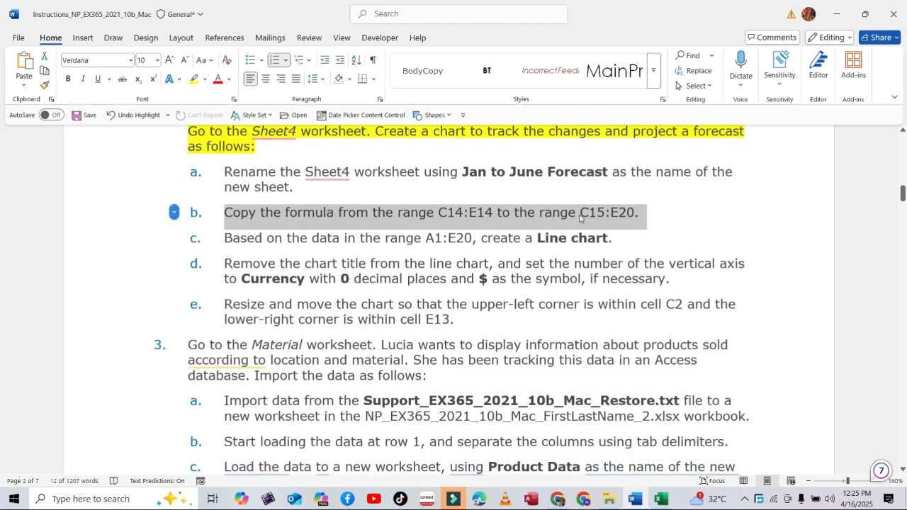
{"action": "left_click", "coordinate": [661, 499]}
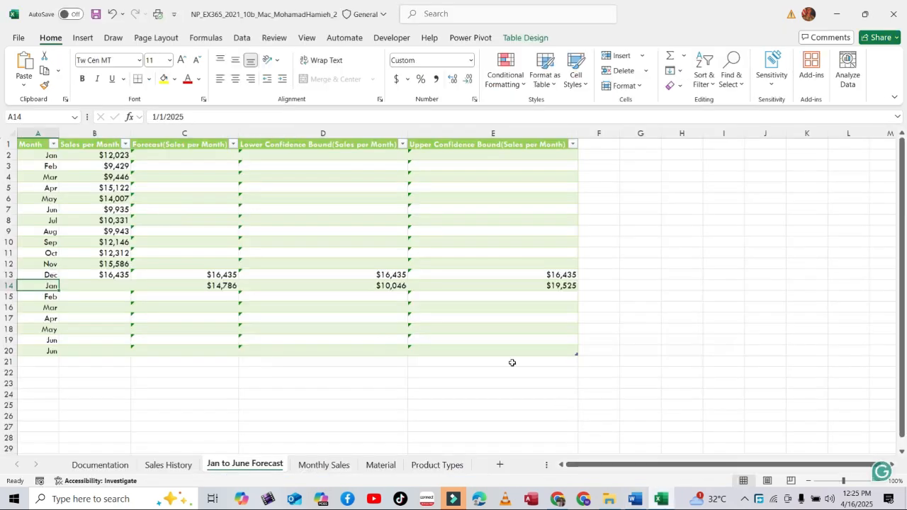
{"action": "left_click_drag", "start_coordinate": [220, 285], "coordinate": [578, 354]}
{"action": "left_click", "coordinate": [649, 331]}
Step: Check substep c in the Word instructions and insert the recommended Line chart based on range A1:E20 in Excel
{"action": "left_click", "coordinate": [635, 499]}
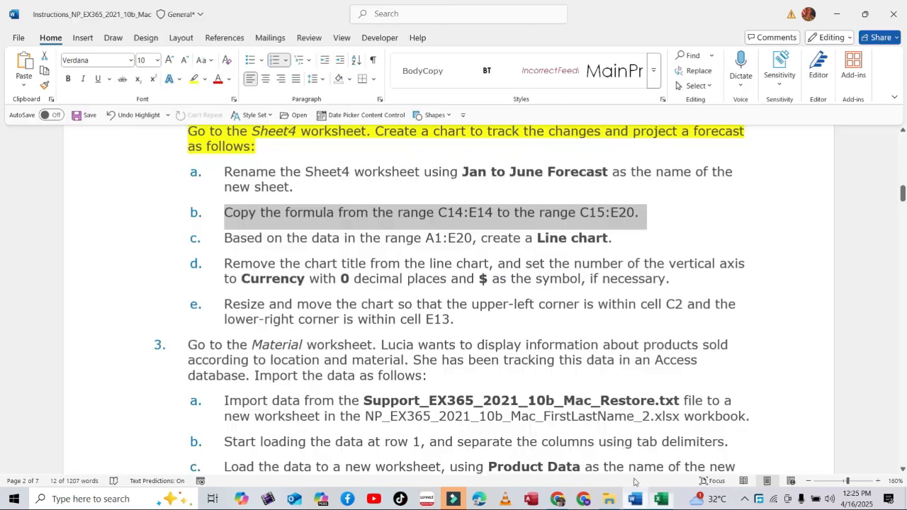
{"action": "left_click_drag", "start_coordinate": [225, 239], "coordinate": [615, 242]}
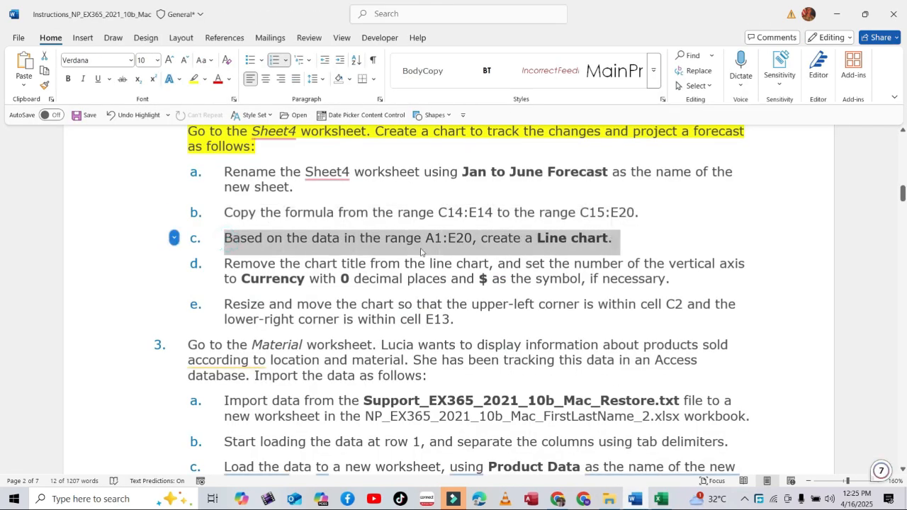
{"action": "left_click", "coordinate": [661, 499]}
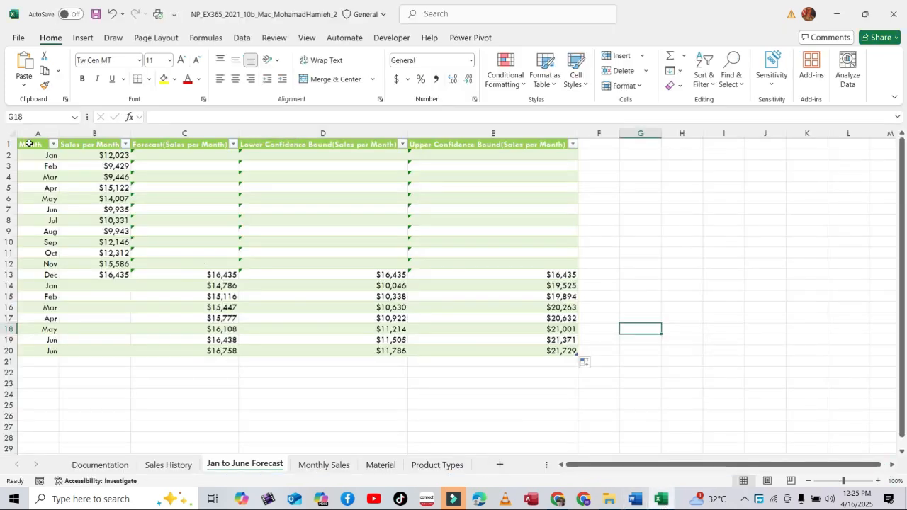
{"action": "mouse_move", "coordinate": [33, 143]}
{"action": "left_mouse_down"}
{"action": "mouse_move", "coordinate": [464, 205]}
{"action": "mouse_move", "coordinate": [525, 300]}
{"action": "mouse_move", "coordinate": [526, 348]}
{"action": "left_mouse_up"}
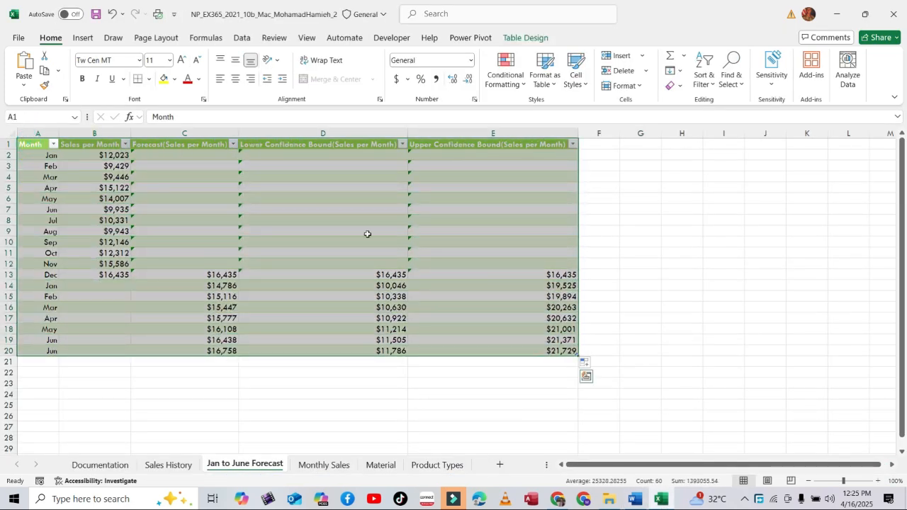
{"action": "left_click", "coordinate": [83, 39]}
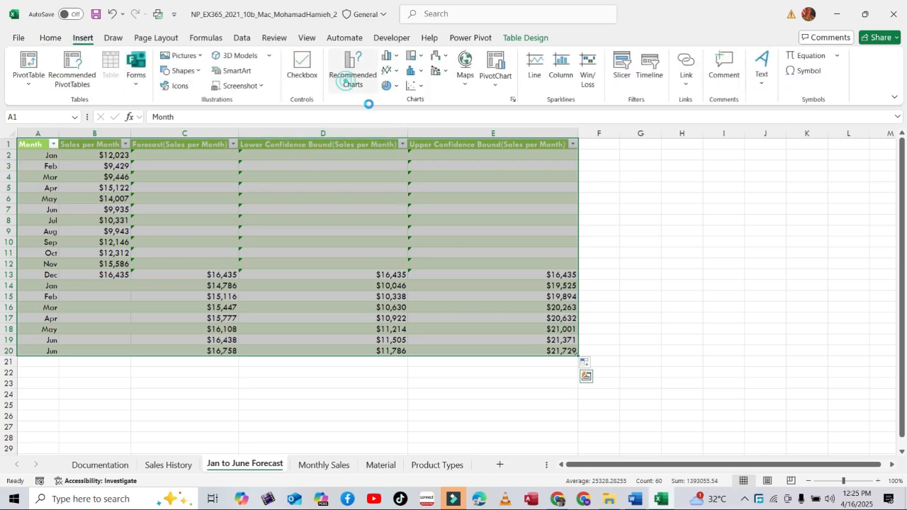
{"action": "left_click", "coordinate": [351, 76]}
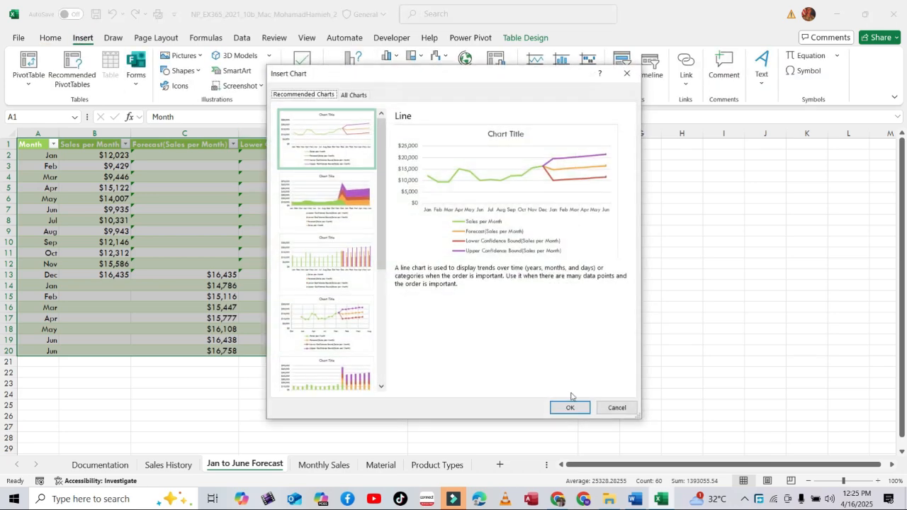
{"action": "left_click", "coordinate": [570, 408]}
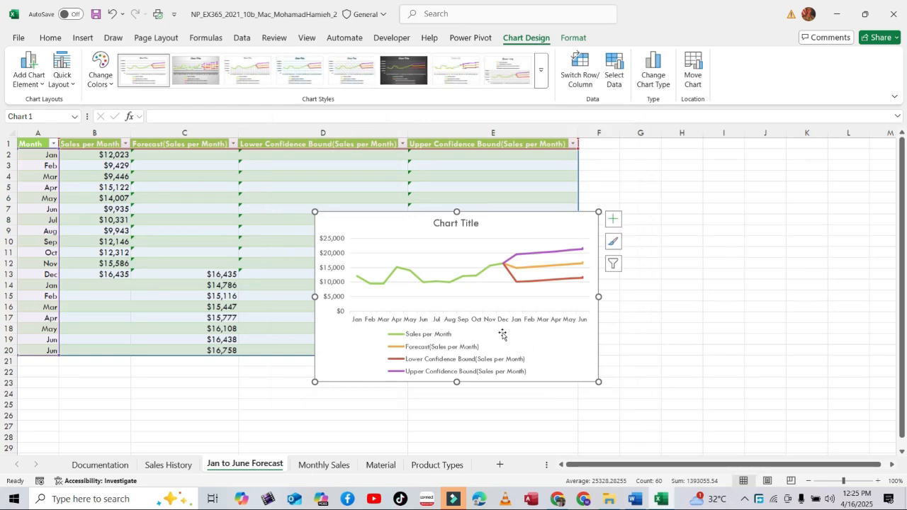
Step: Read substep d in the Word instructions and remove the chart title from the line chart in Excel
{"action": "key", "text": "alt+Tab"}
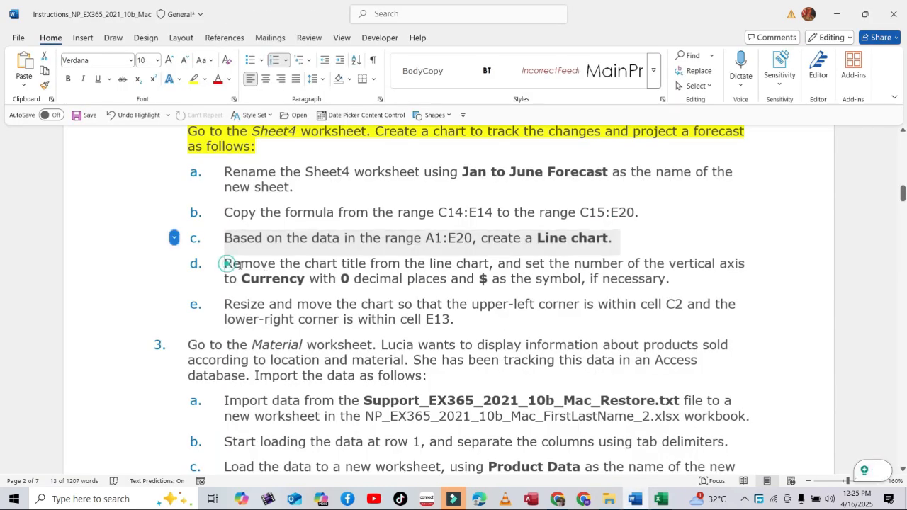
{"action": "left_click_drag", "start_coordinate": [224, 264], "coordinate": [679, 282]}
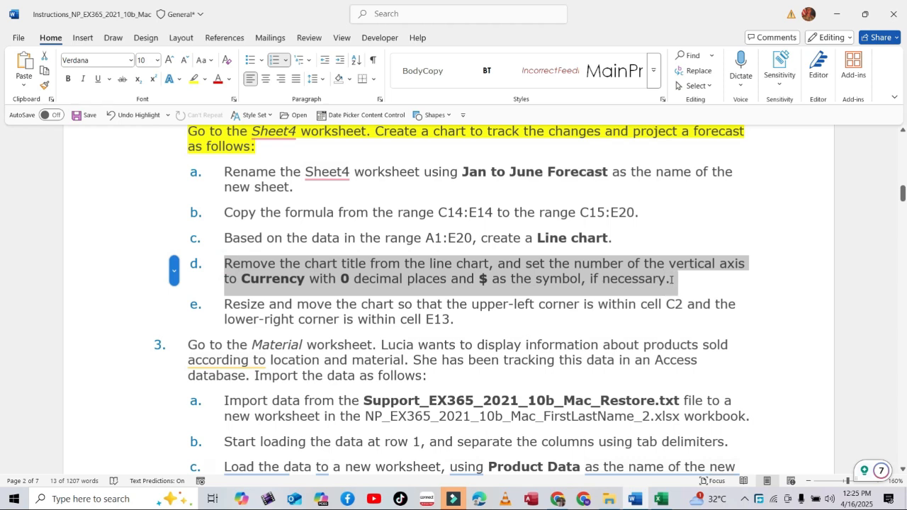
{"action": "scroll", "coordinate": [343, 304], "scroll_direction": "down", "scroll_amount": 1}
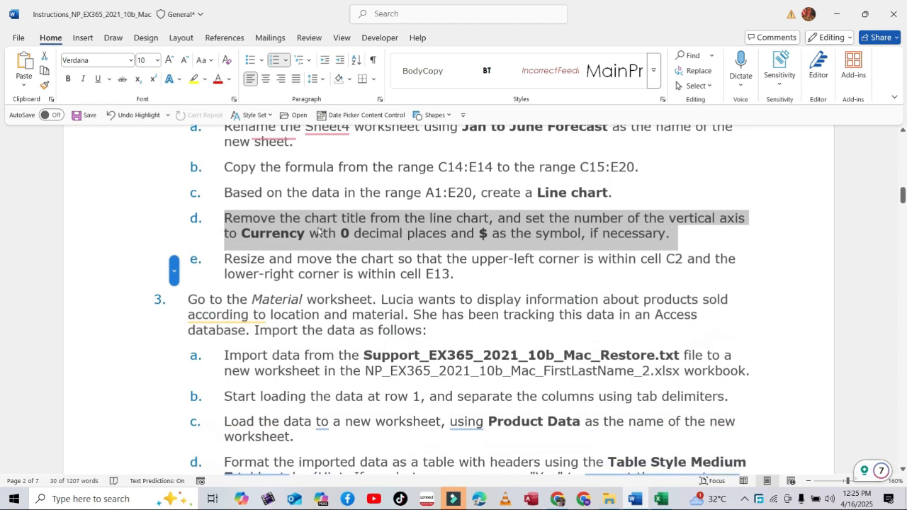
{"action": "left_click", "coordinate": [661, 499]}
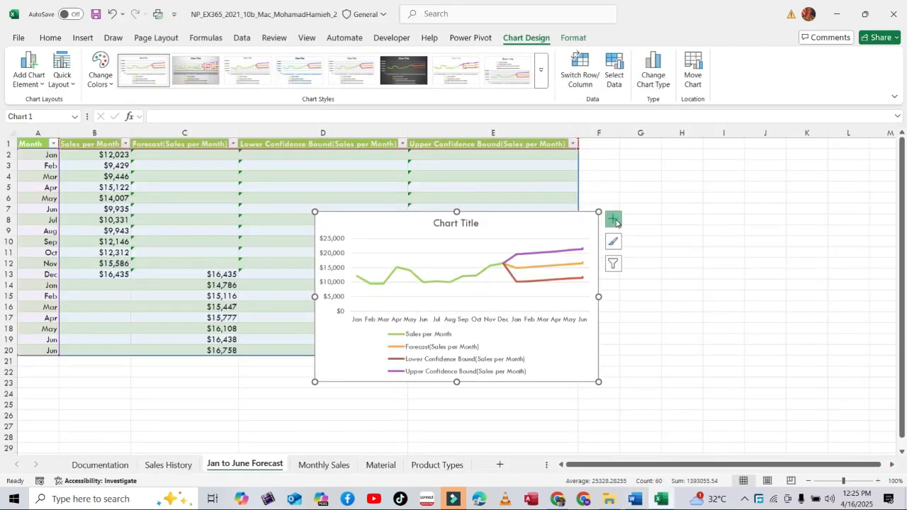
{"action": "left_click", "coordinate": [611, 223]}
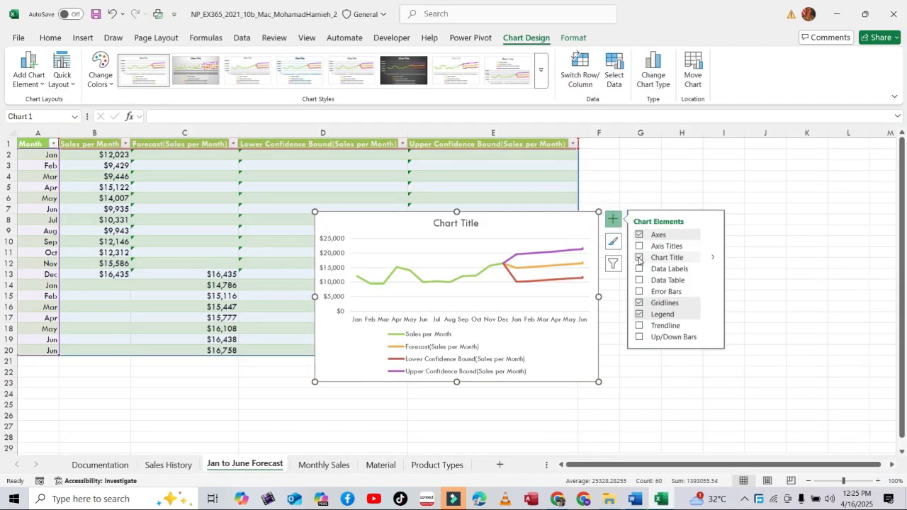
{"action": "left_click", "coordinate": [639, 259]}
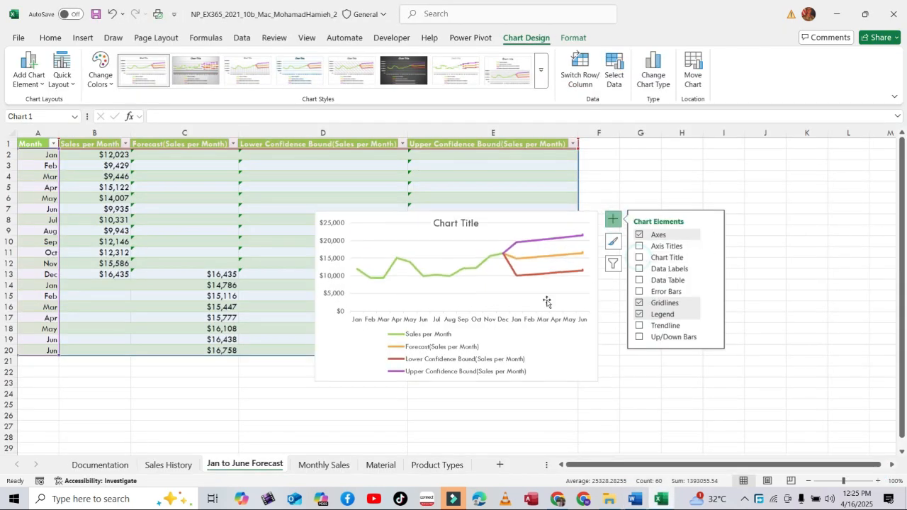
Step: Check that the line chart's vertical axis number format is Currency with 0 decimal places and the $ symbol
{"action": "double_click", "coordinate": [325, 277]}
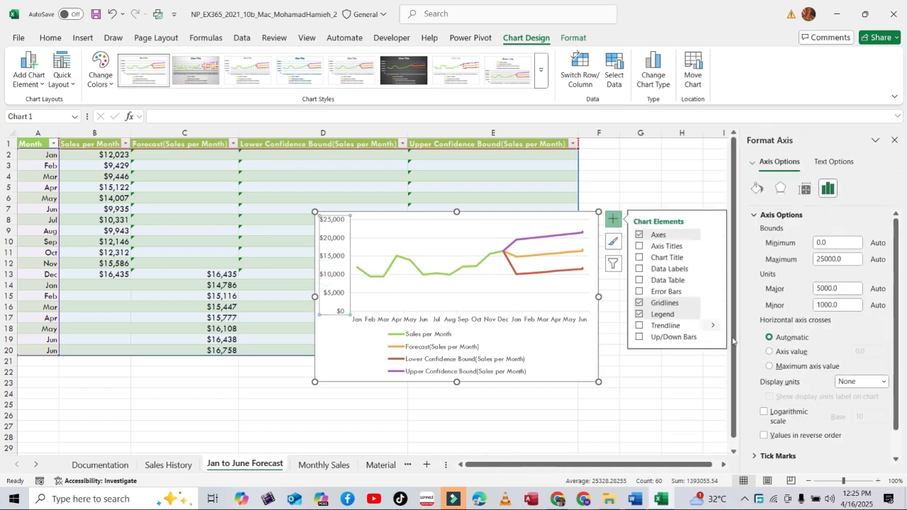
{"action": "left_click", "coordinate": [760, 216]}
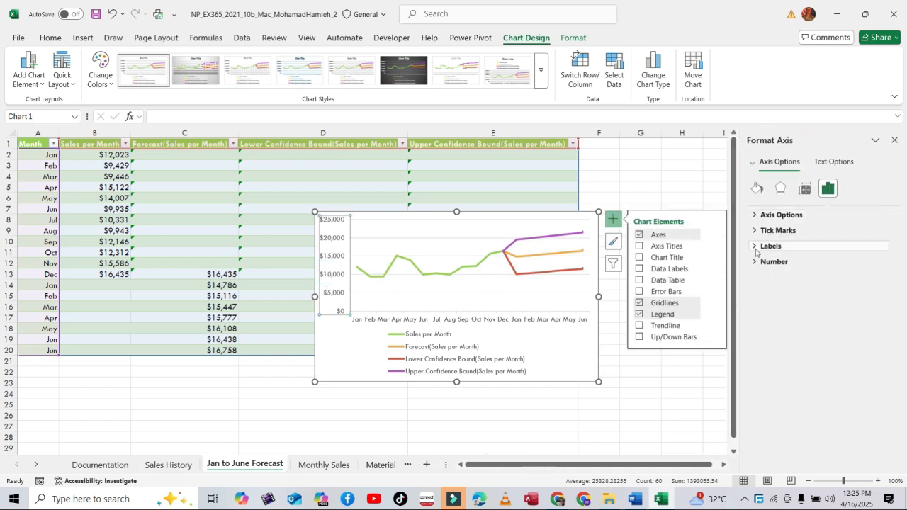
{"action": "left_click", "coordinate": [763, 262]}
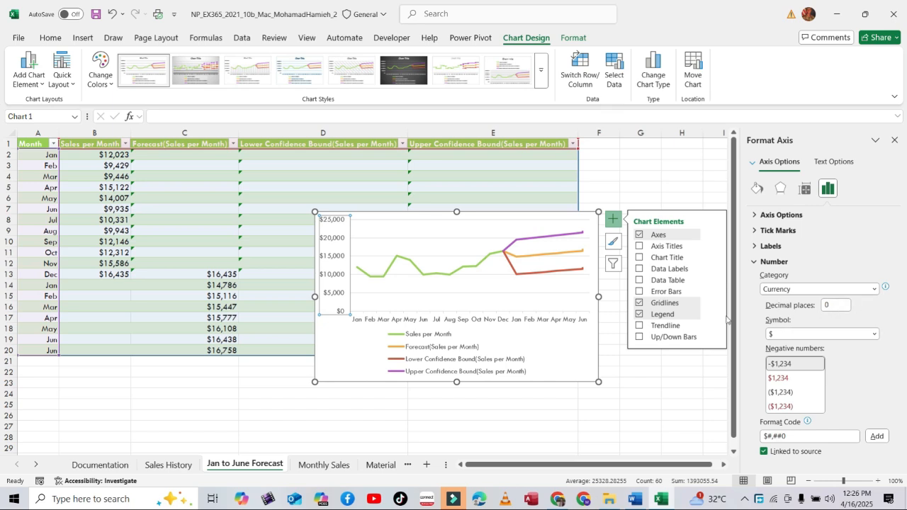
{"action": "left_click", "coordinate": [642, 384]}
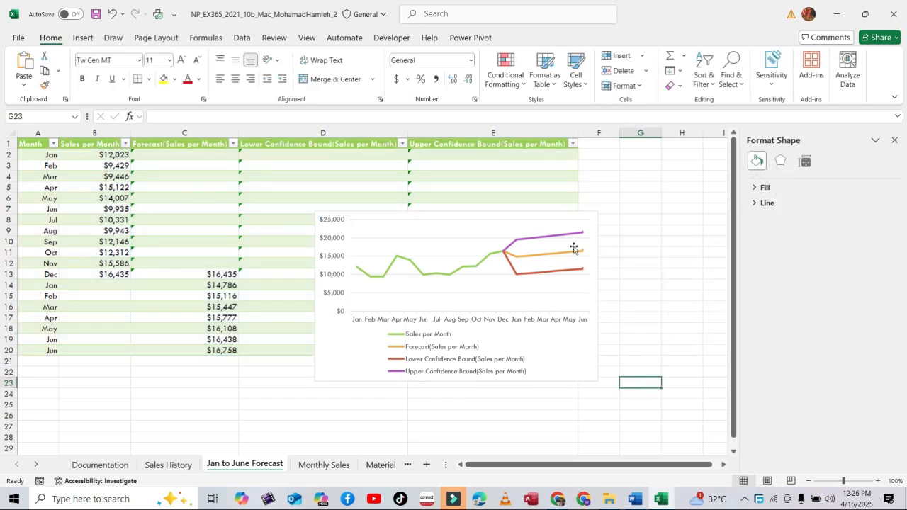
Step: Read substep e in the Word instructions and move the line chart in Excel so its upper-left corner lies within cell C2
{"action": "left_click", "coordinate": [635, 499]}
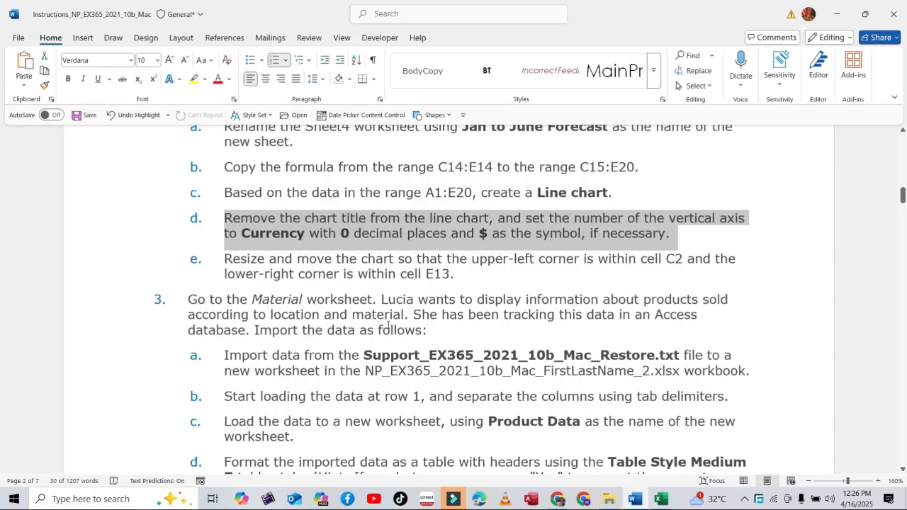
{"action": "triple_click", "coordinate": [227, 259]}
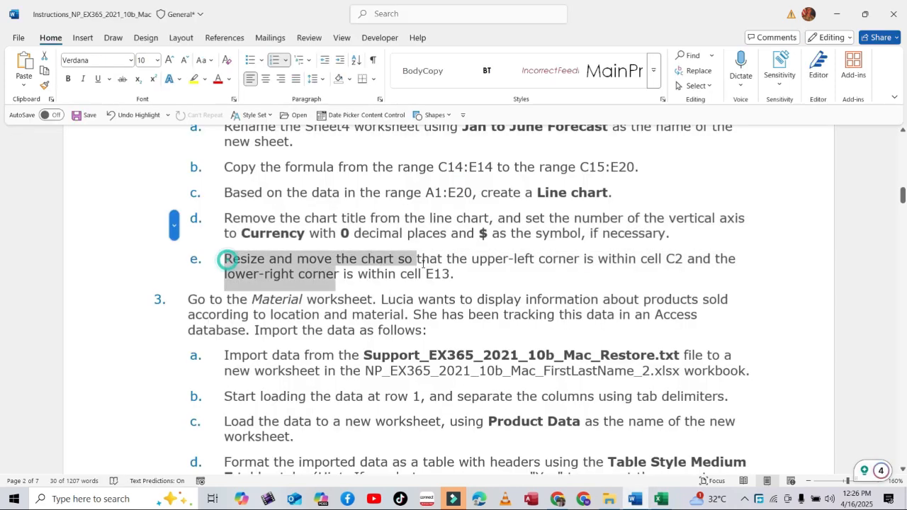
{"action": "scroll", "coordinate": [394, 232], "scroll_direction": "down", "scroll_amount": 2}
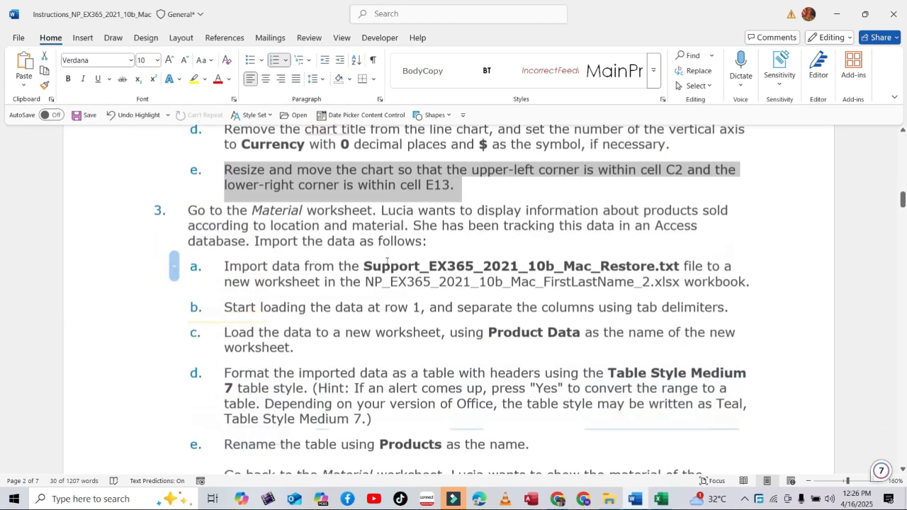
{"action": "scroll", "coordinate": [394, 232], "scroll_direction": "up", "scroll_amount": 1}
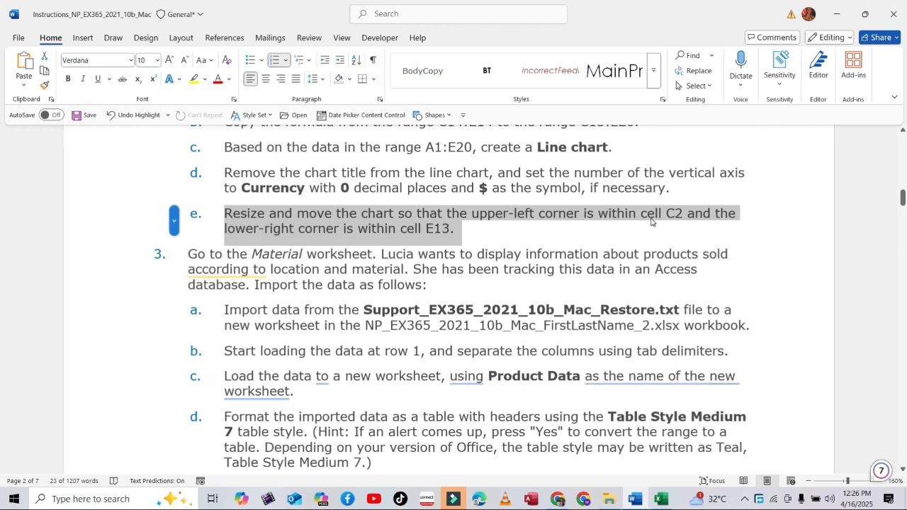
{"action": "left_click", "coordinate": [659, 495]}
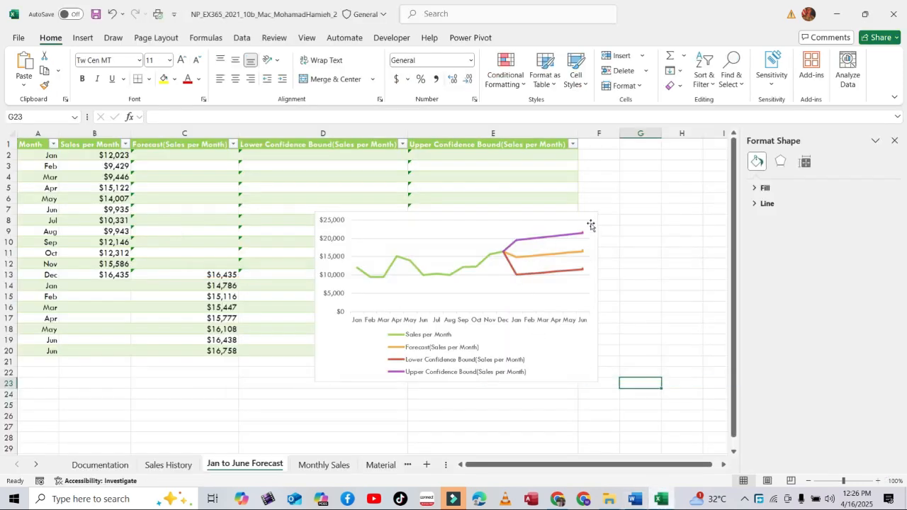
{"action": "left_click", "coordinate": [591, 217]}
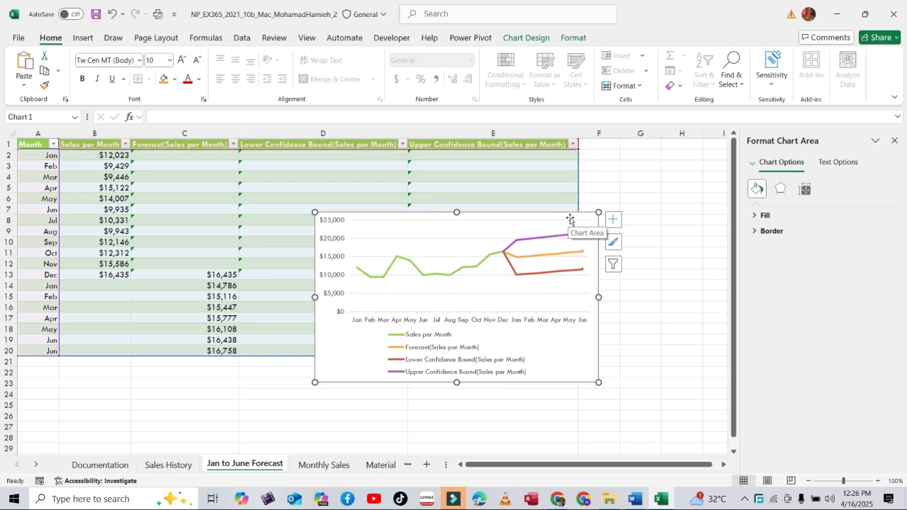
{"action": "left_click_drag", "start_coordinate": [570, 219], "coordinate": [393, 157]}
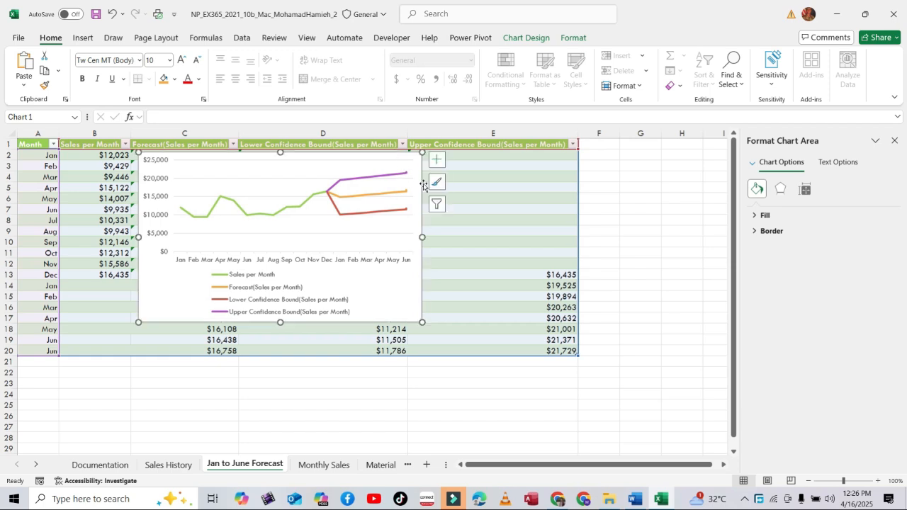
Step: Widen the line chart and reduce its height so its lower-right corner lies within cell E13
{"action": "left_click_drag", "start_coordinate": [423, 237], "coordinate": [570, 234]}
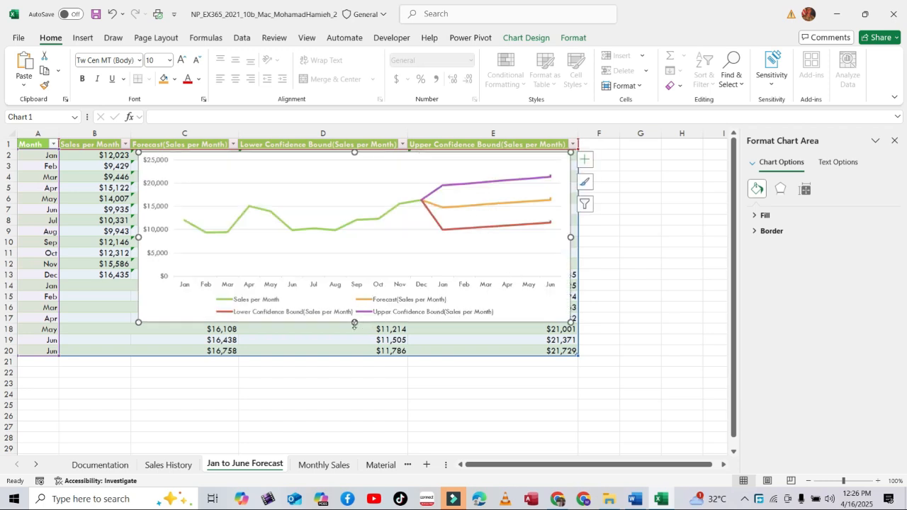
{"action": "left_click_drag", "start_coordinate": [354, 324], "coordinate": [352, 277]}
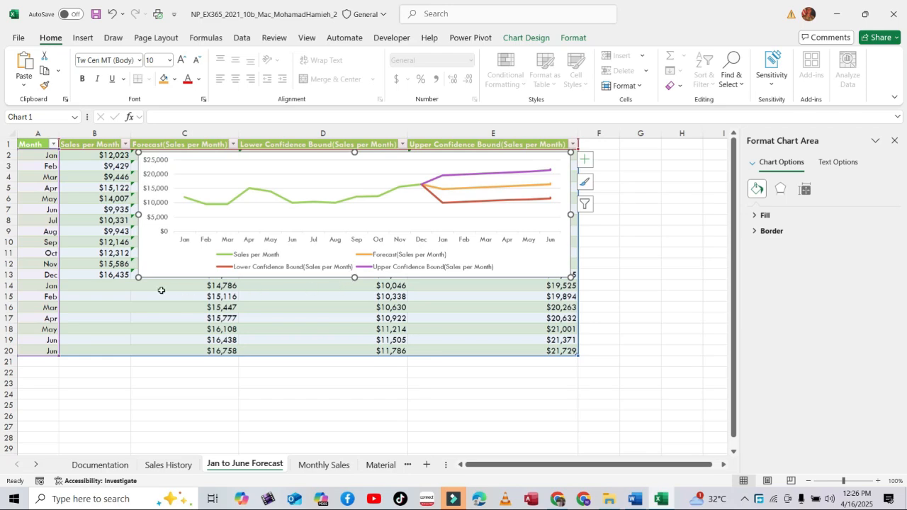
{"action": "left_click", "coordinate": [9, 275]}
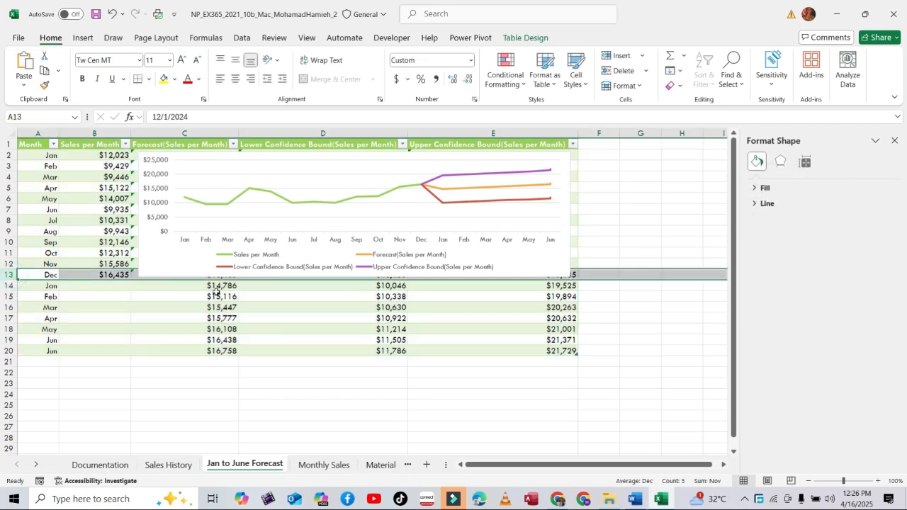
{"action": "left_click", "coordinate": [682, 236]}
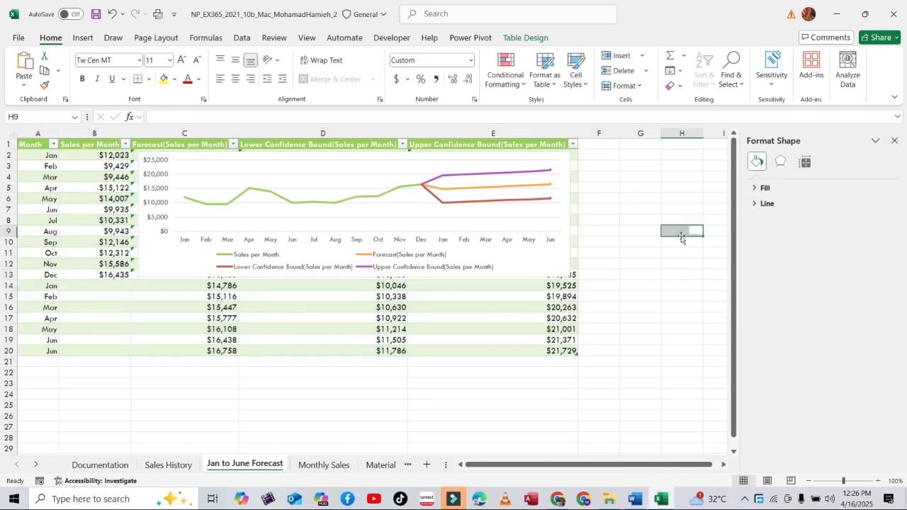
Step: Highlight the step 3 introduction about the Material worksheet in yellow in the Word instructions and skim its substeps
{"action": "left_click", "coordinate": [635, 499]}
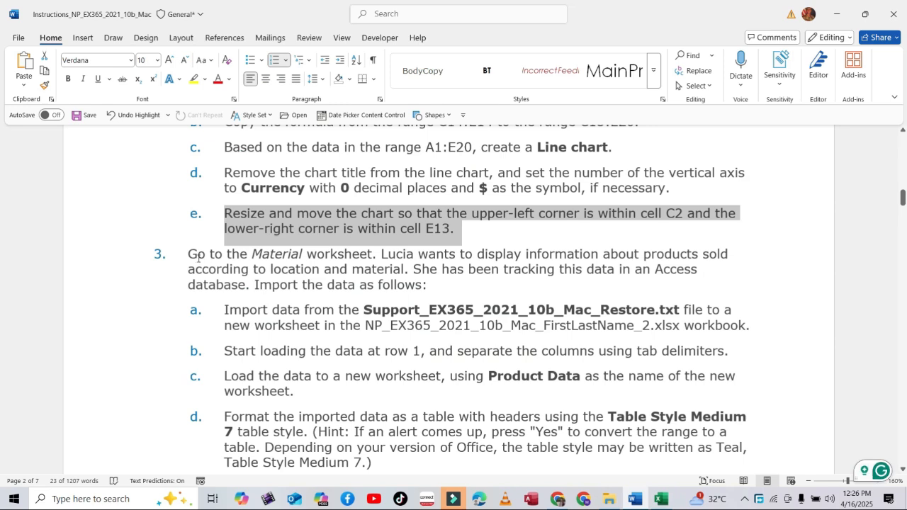
{"action": "left_click_drag", "start_coordinate": [189, 254], "coordinate": [435, 287]}
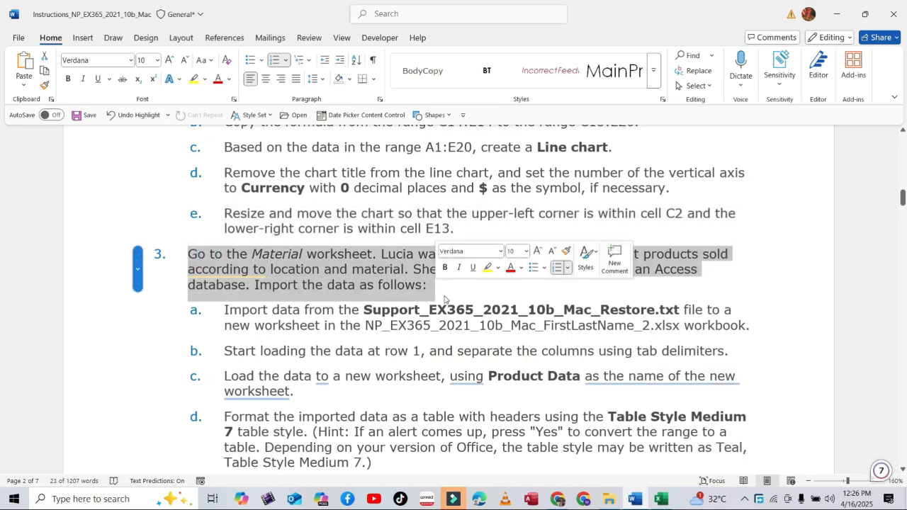
{"action": "left_click", "coordinate": [487, 268]}
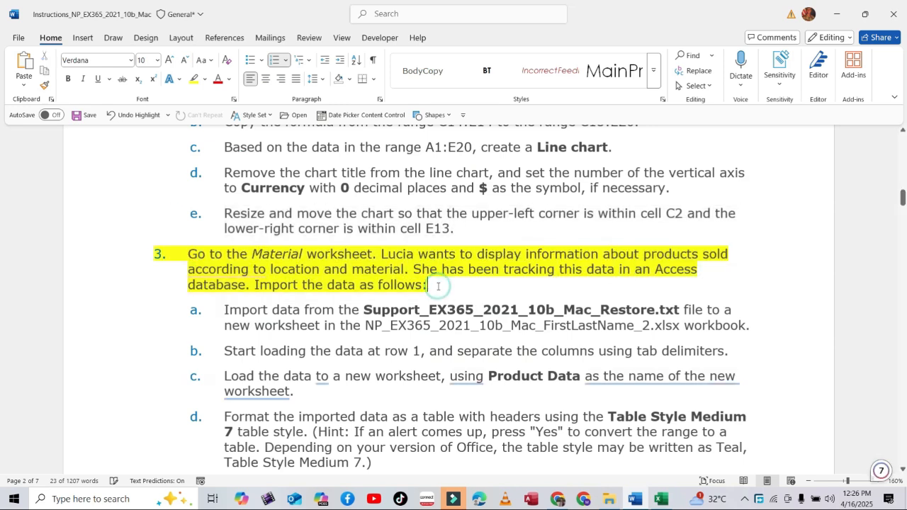
{"action": "scroll", "coordinate": [432, 286], "scroll_direction": "down", "scroll_amount": 1}
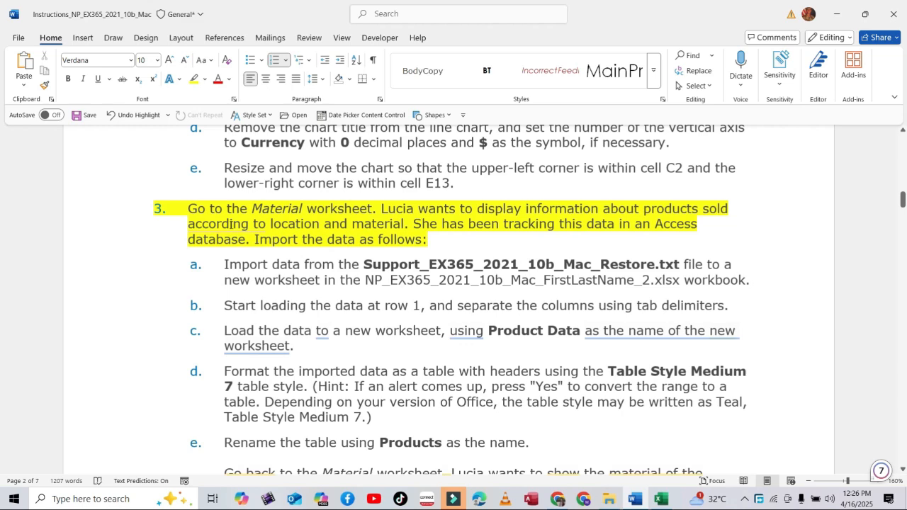
{"action": "scroll", "coordinate": [409, 259], "scroll_direction": "down", "scroll_amount": 1}
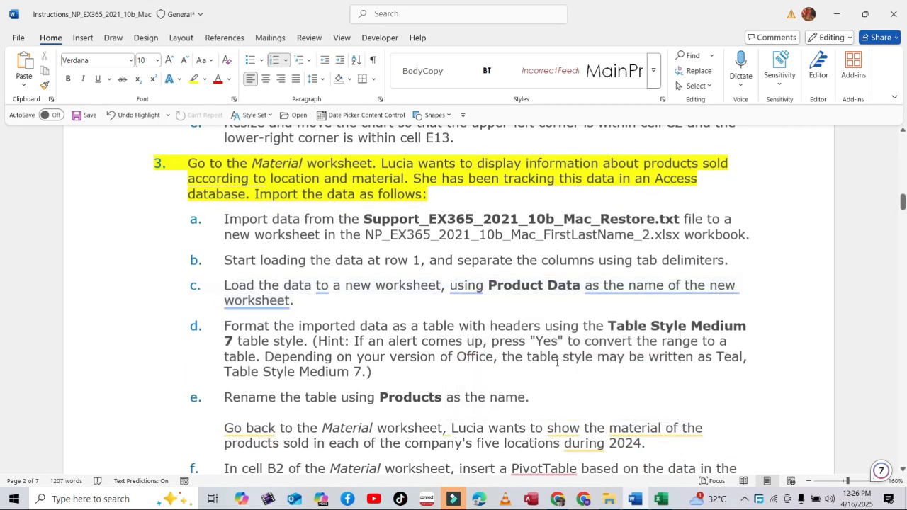
{"action": "scroll", "coordinate": [557, 362], "scroll_direction": "up", "scroll_amount": 2}
{"action": "scroll", "coordinate": [502, 224], "scroll_direction": "down", "scroll_amount": 1}
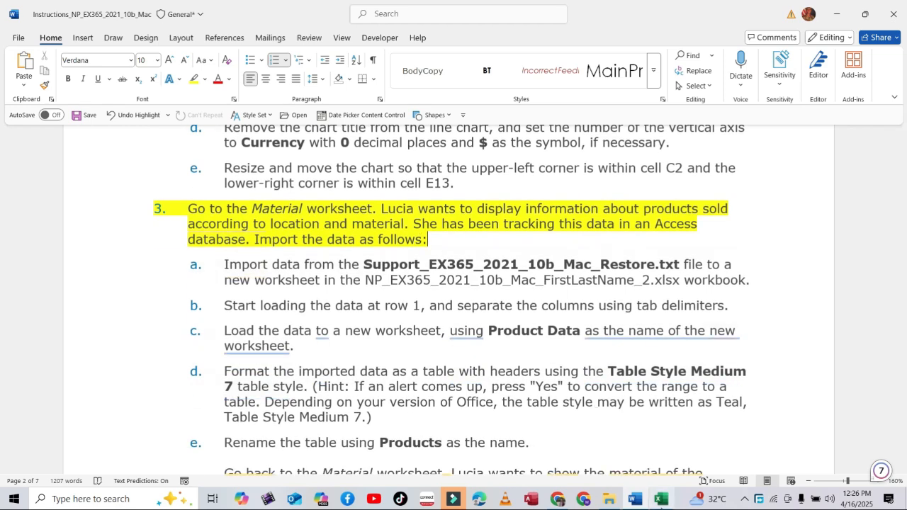
Step: Open the Material worksheet in Excel and close the Format Shape pane
{"action": "left_click", "coordinate": [662, 499]}
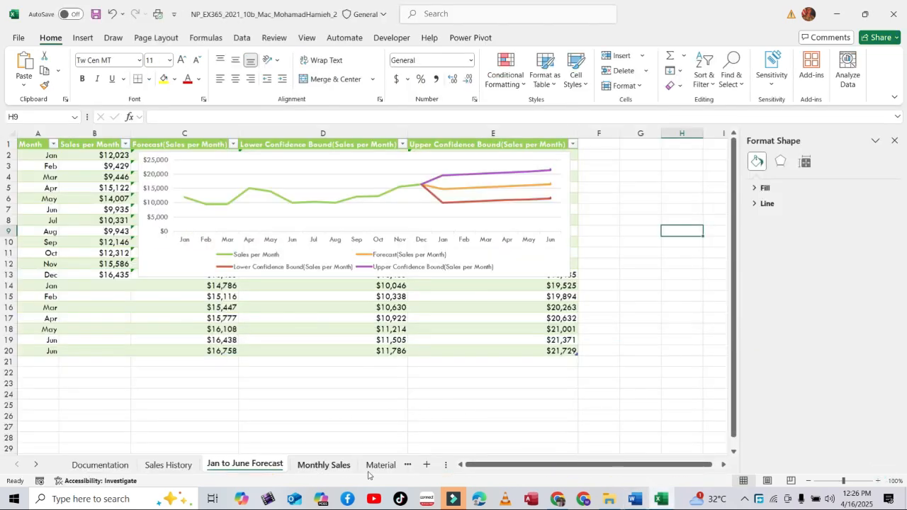
{"action": "left_click", "coordinate": [330, 468]}
{"action": "left_click", "coordinate": [381, 467]}
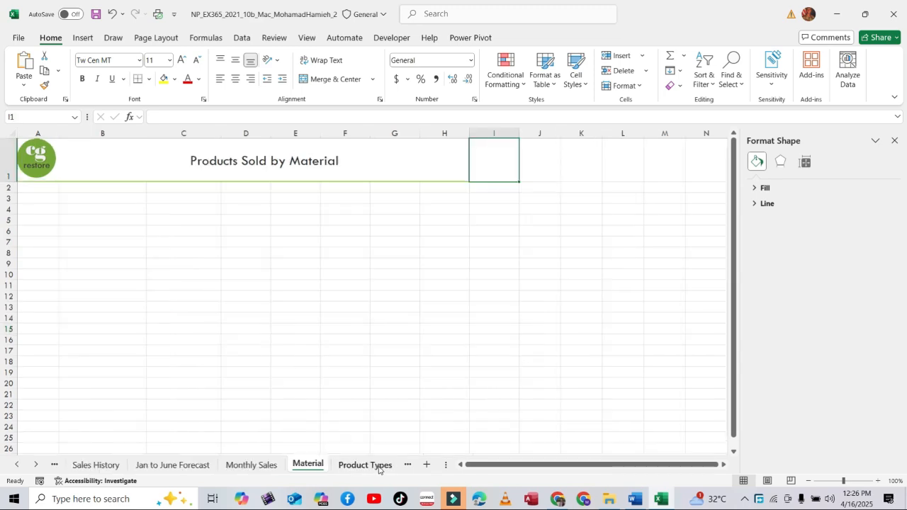
{"action": "left_click", "coordinate": [895, 141]}
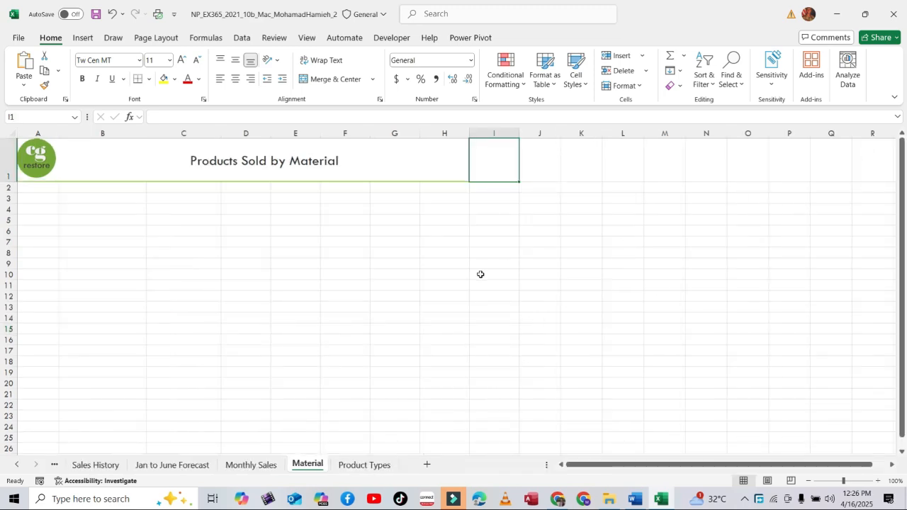
Step: Read substeps a to c of step 3 in the Word instructions on importing Support_EX365_2021_10b_Mac_Restore.txt into a Product Data worksheet
{"action": "left_click", "coordinate": [636, 498]}
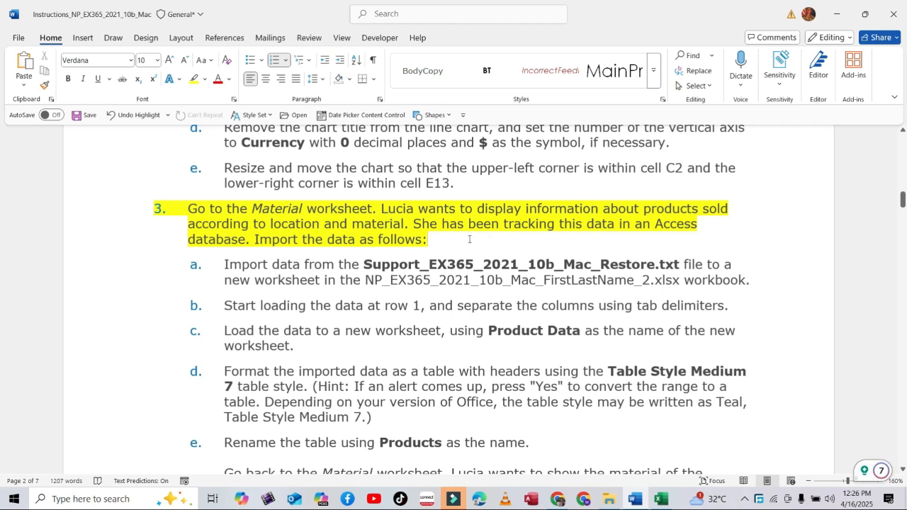
{"action": "left_click_drag", "start_coordinate": [224, 264], "coordinate": [762, 287]}
{"action": "scroll", "coordinate": [351, 297], "scroll_direction": "down", "scroll_amount": 1}
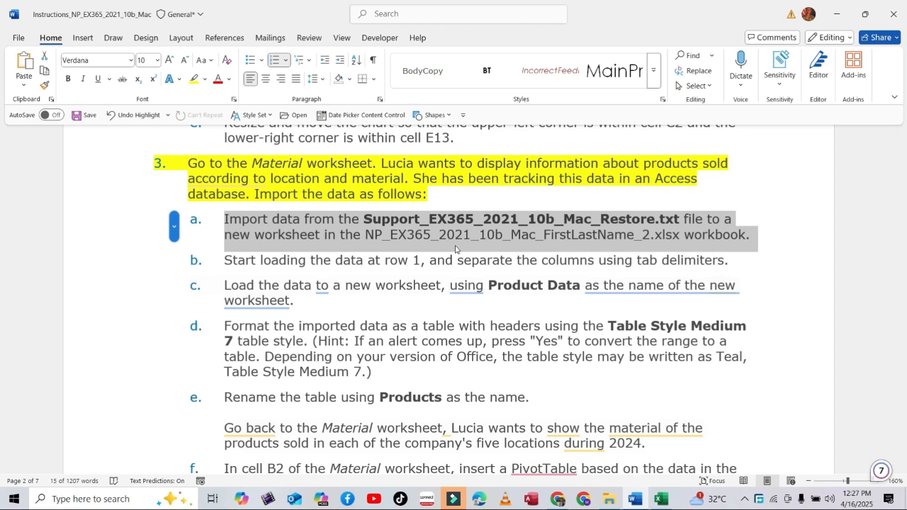
{"action": "left_click_drag", "start_coordinate": [219, 263], "coordinate": [730, 260]}
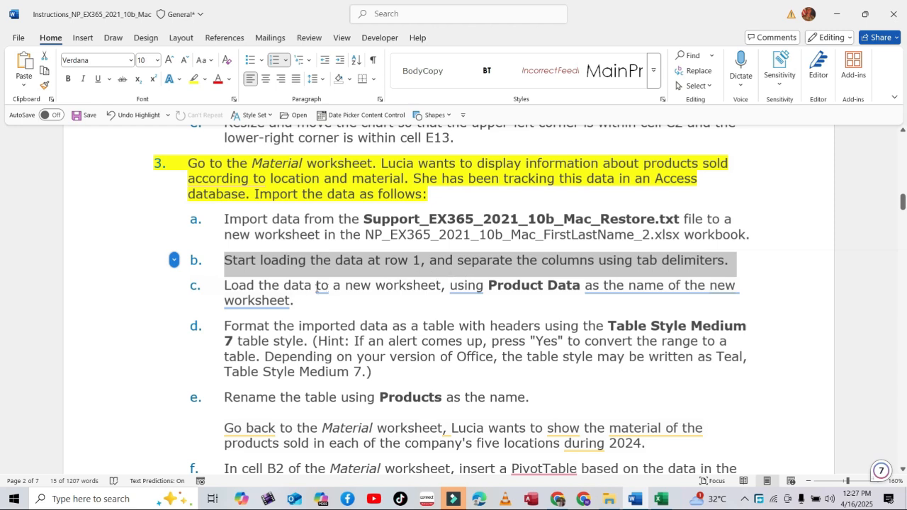
{"action": "left_click_drag", "start_coordinate": [229, 285], "coordinate": [301, 310]}
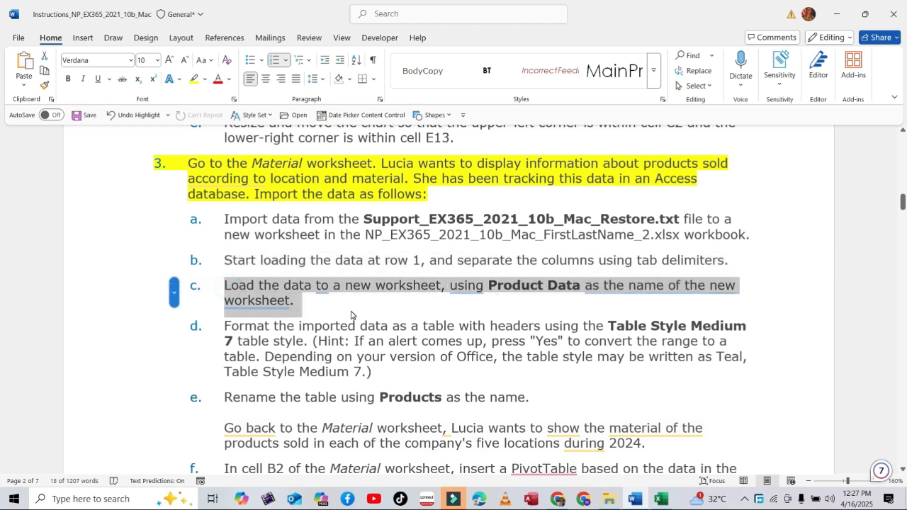
{"action": "left_click_drag", "start_coordinate": [224, 219], "coordinate": [750, 236]}
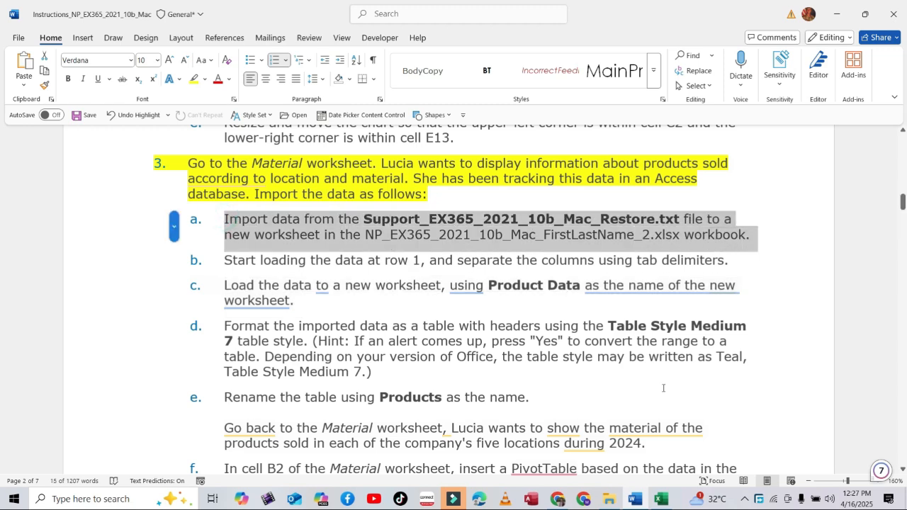
Step: Import Support_EX365_2021_10b_Mac_Restore.txt into the Excel workbook as tab-delimited data loaded to a new worksheet
{"action": "left_click", "coordinate": [661, 499]}
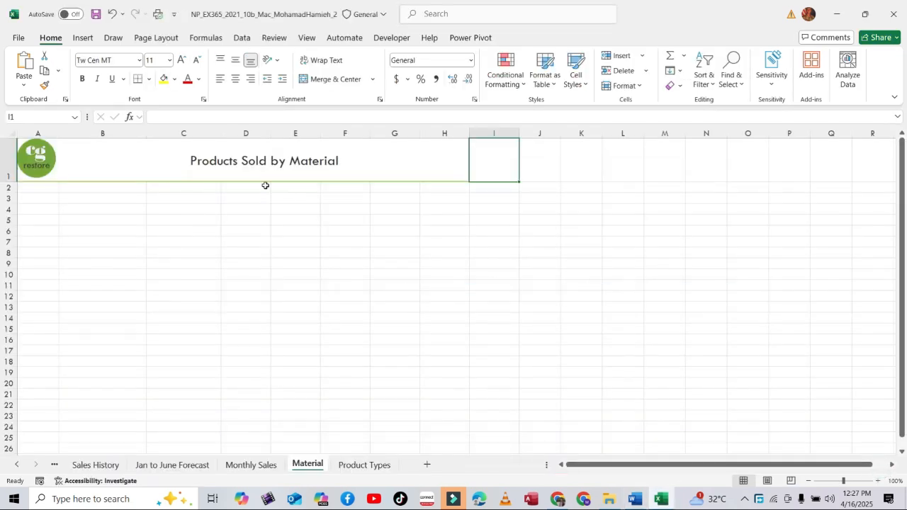
{"action": "left_click", "coordinate": [240, 37]}
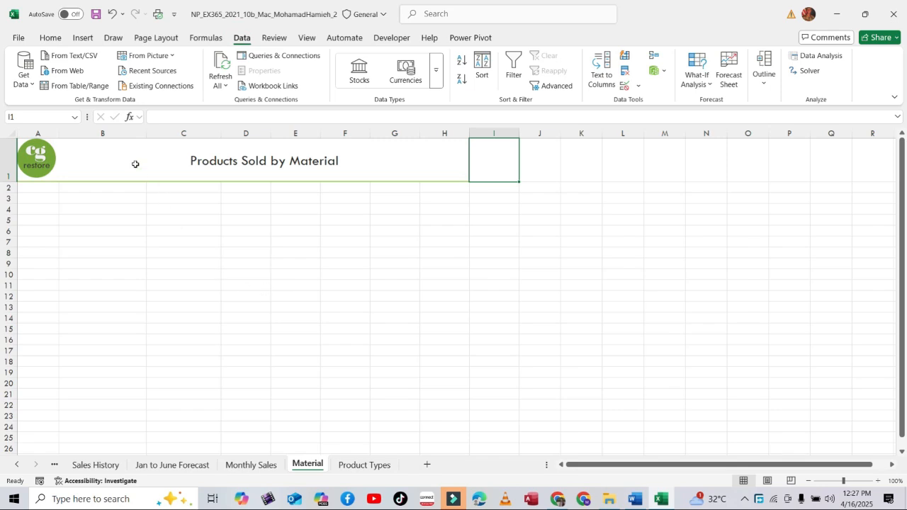
{"action": "left_click", "coordinate": [78, 55]}
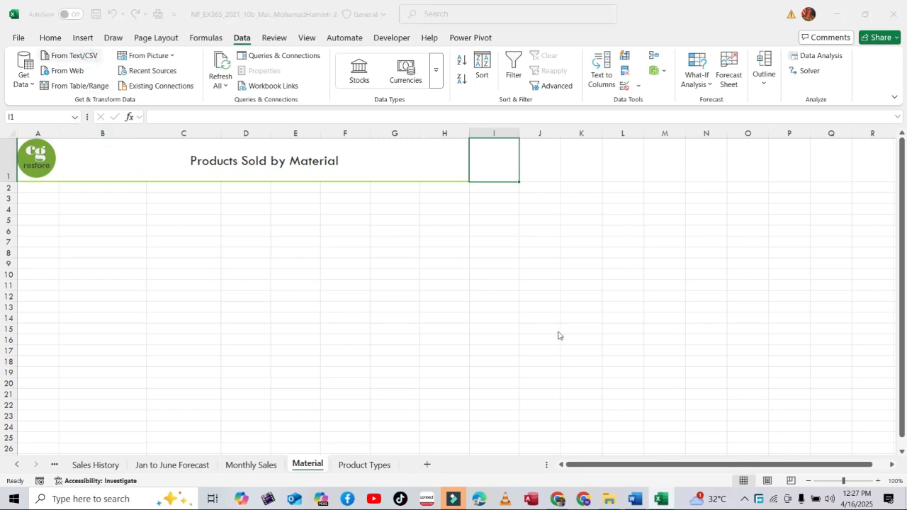
{"action": "left_click", "coordinate": [239, 96]}
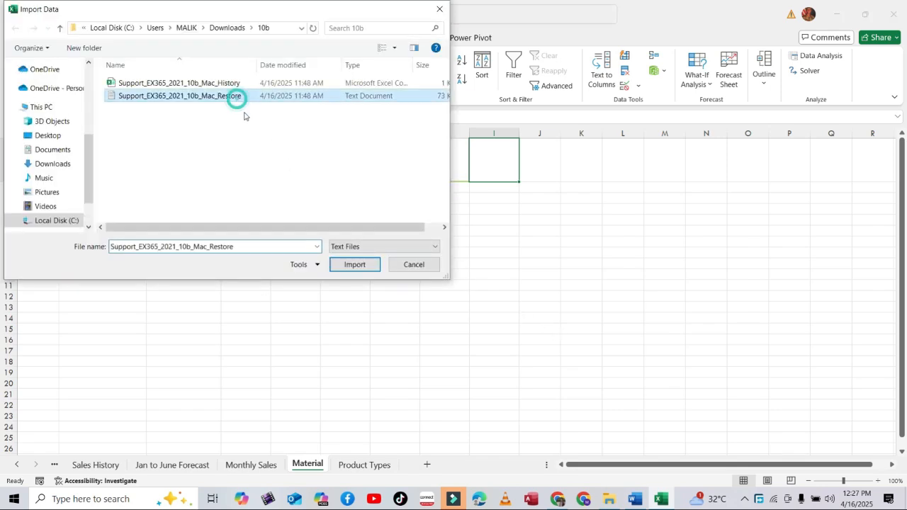
{"action": "left_click", "coordinate": [344, 265]}
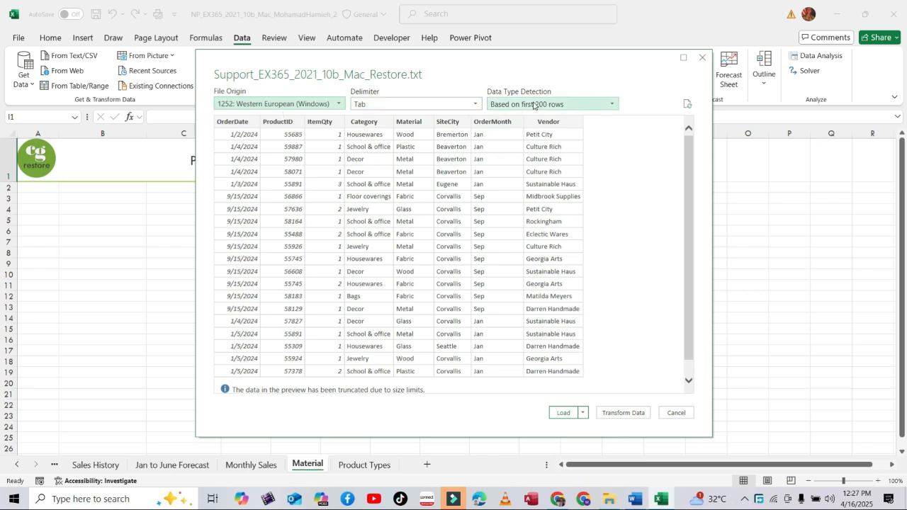
{"action": "left_click", "coordinate": [565, 413]}
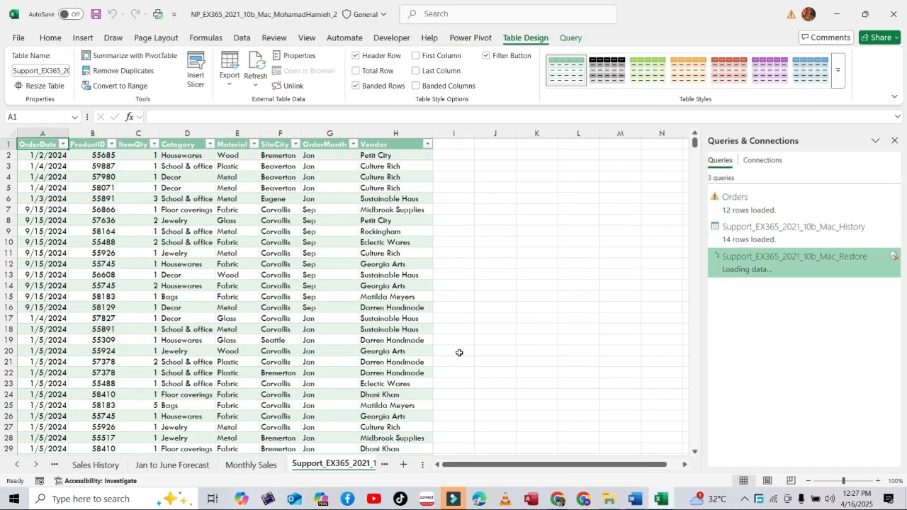
Step: Rename the imported data's worksheet to Product Data, copying the name from step 3c of the Word instructions
{"action": "left_click", "coordinate": [635, 496]}
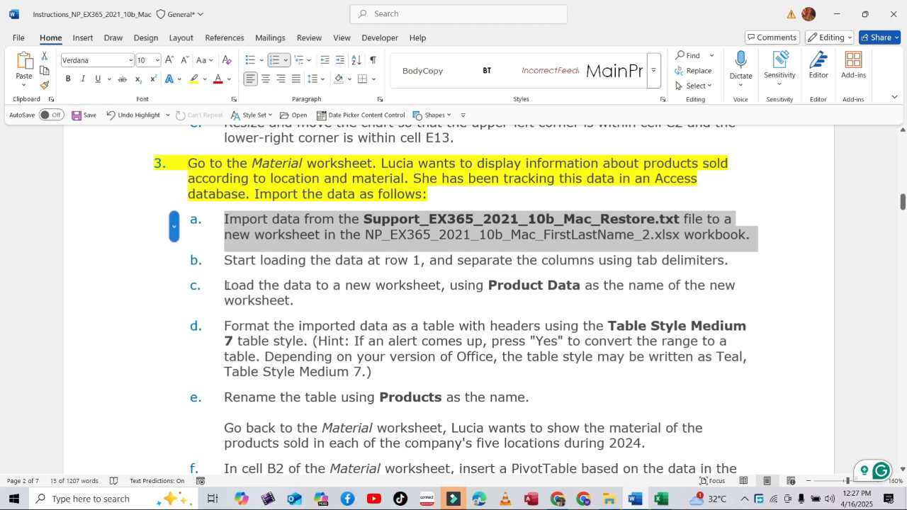
{"action": "left_click_drag", "start_coordinate": [224, 285], "coordinate": [385, 306]}
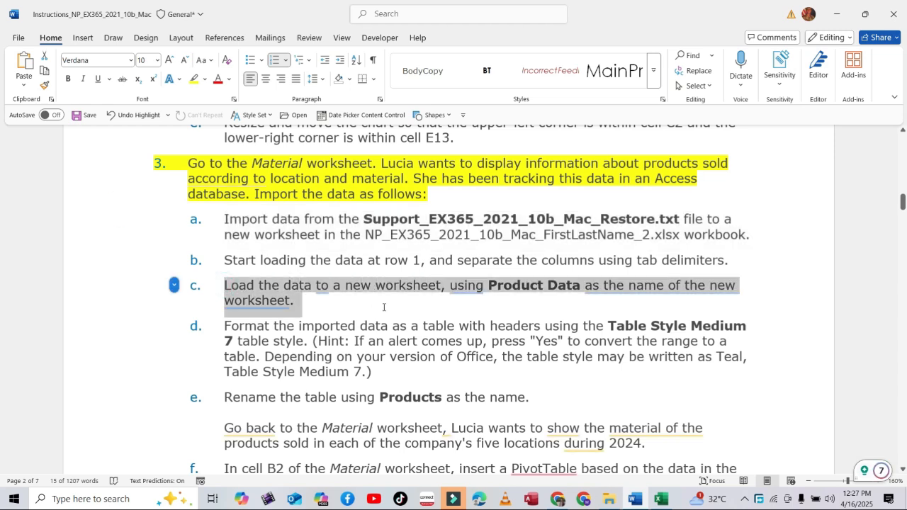
{"action": "scroll", "coordinate": [524, 342], "scroll_direction": "down", "scroll_amount": 1}
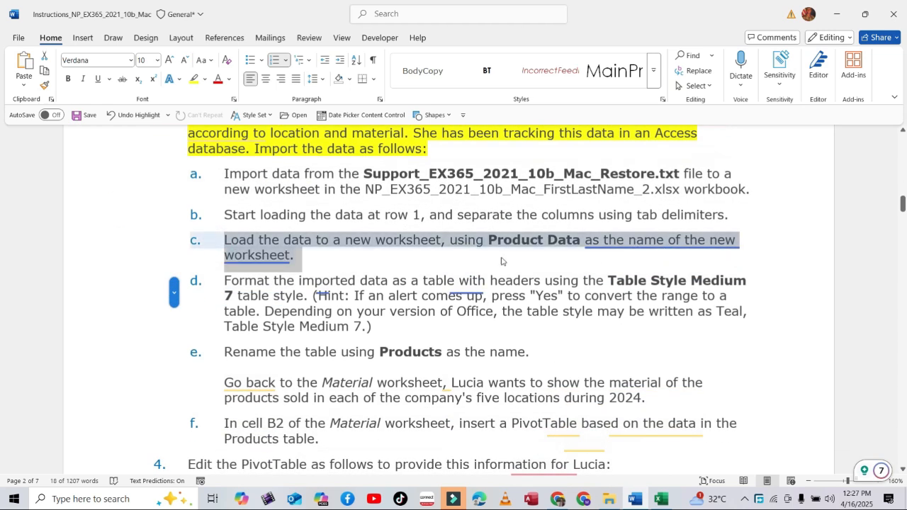
{"action": "left_click_drag", "start_coordinate": [489, 243], "coordinate": [584, 240]}
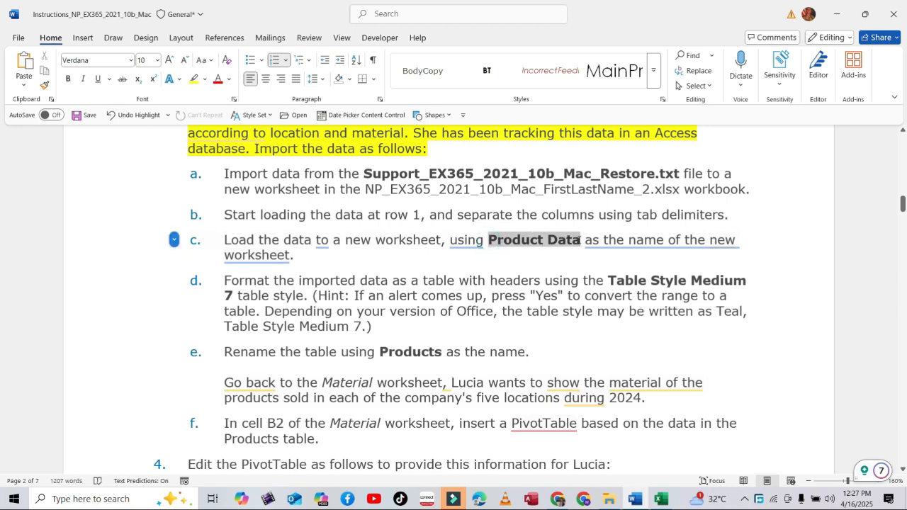
{"action": "right_click", "coordinate": [580, 240]}
{"action": "left_click", "coordinate": [574, 226]}
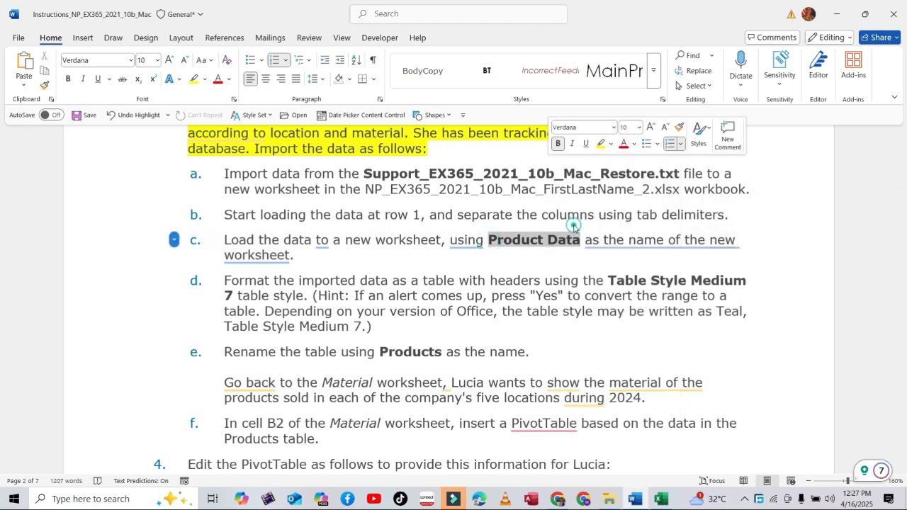
{"action": "left_click", "coordinate": [661, 499]}
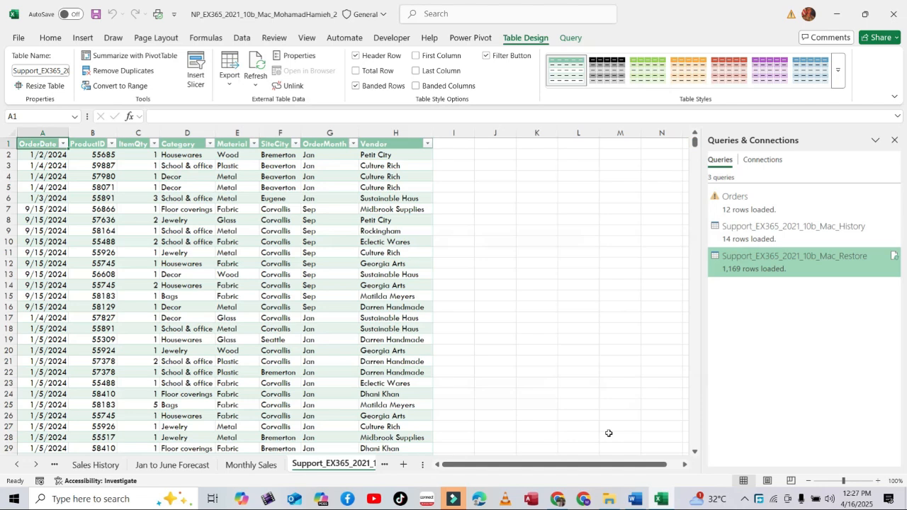
{"action": "double_click", "coordinate": [327, 465]}
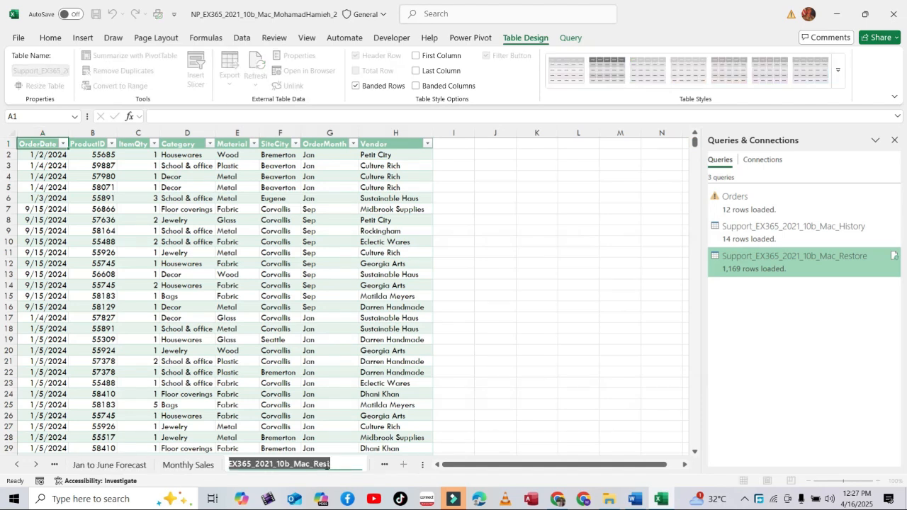
{"action": "key", "text": "ctrl+v"}
{"action": "key", "text": "Return"}
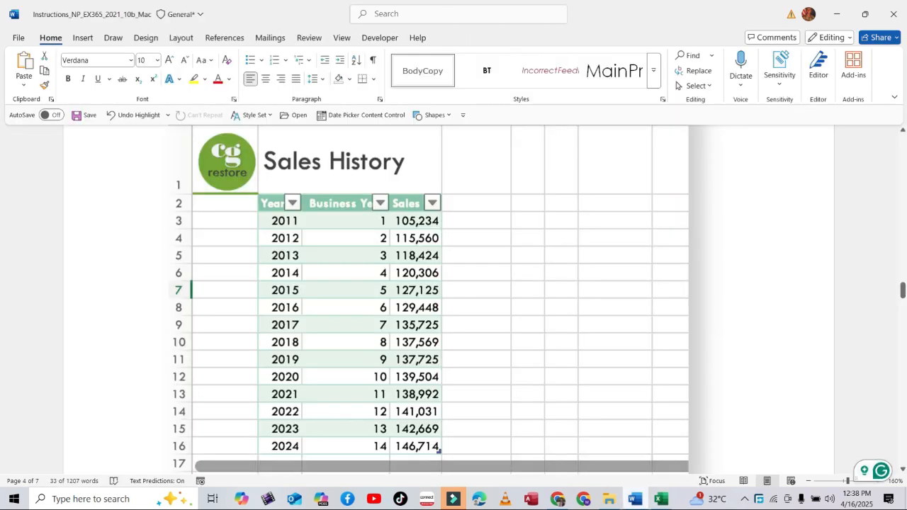
Step: Compare the Jan to June Forecast worksheet in Excel with Final Figure 2 in the Word instructions
{"action": "left_click", "coordinate": [635, 500]}
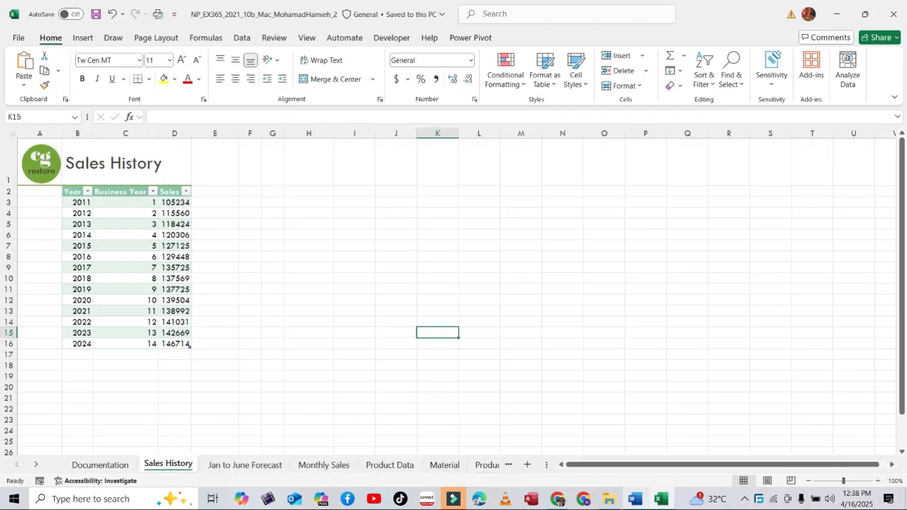
{"action": "left_click", "coordinate": [228, 467]}
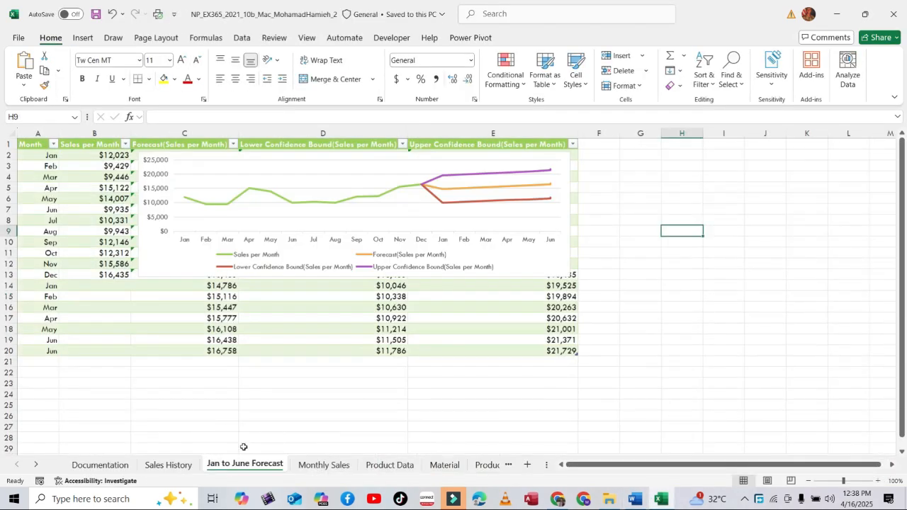
{"action": "left_click", "coordinate": [638, 497]}
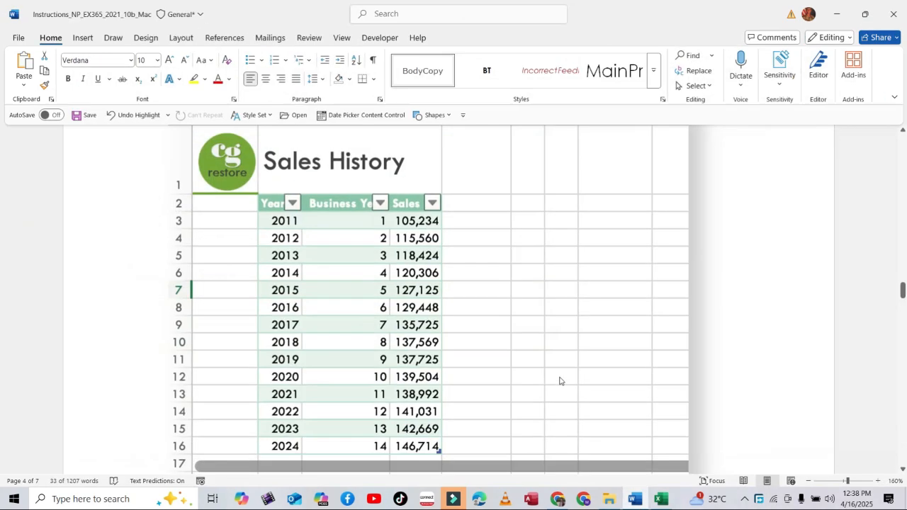
{"action": "scroll", "coordinate": [649, 377], "scroll_direction": "down", "scroll_amount": 8}
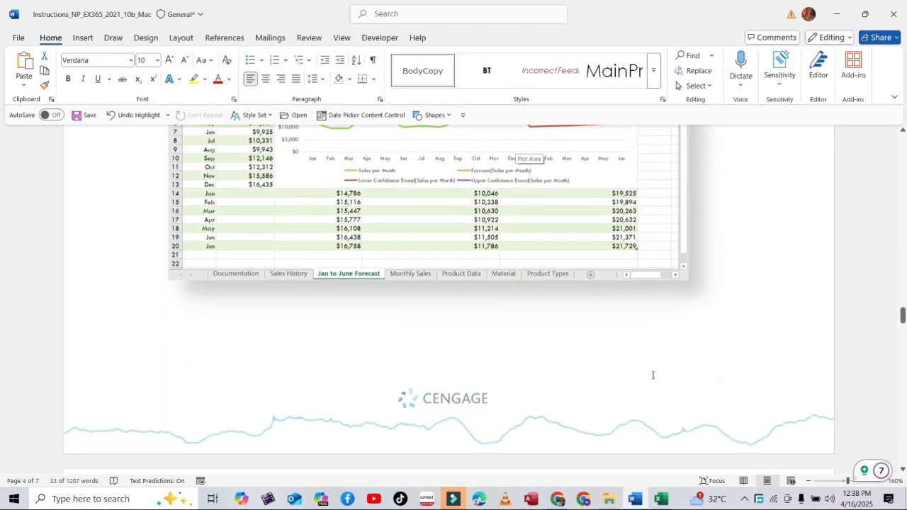
{"action": "scroll", "coordinate": [653, 378], "scroll_direction": "up", "scroll_amount": 2}
{"action": "scroll", "coordinate": [652, 378], "scroll_direction": "up", "scroll_amount": 1}
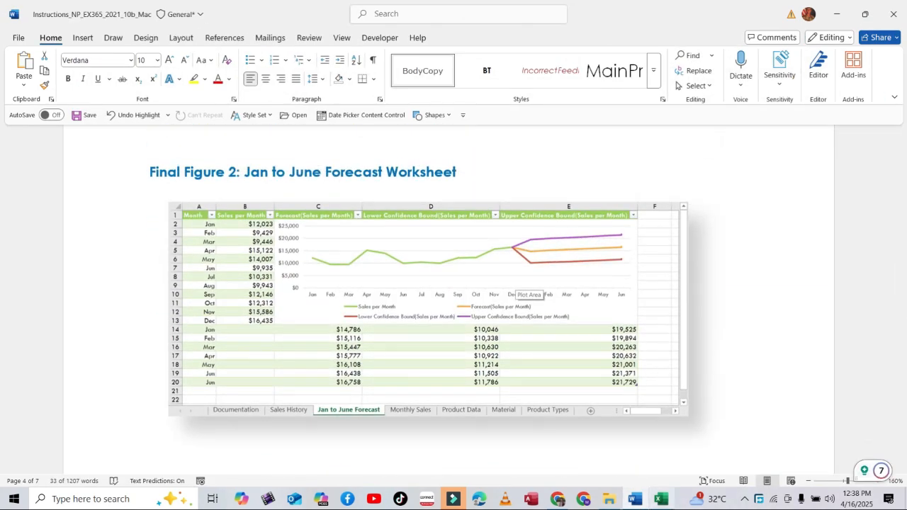
{"action": "left_click", "coordinate": [662, 500]}
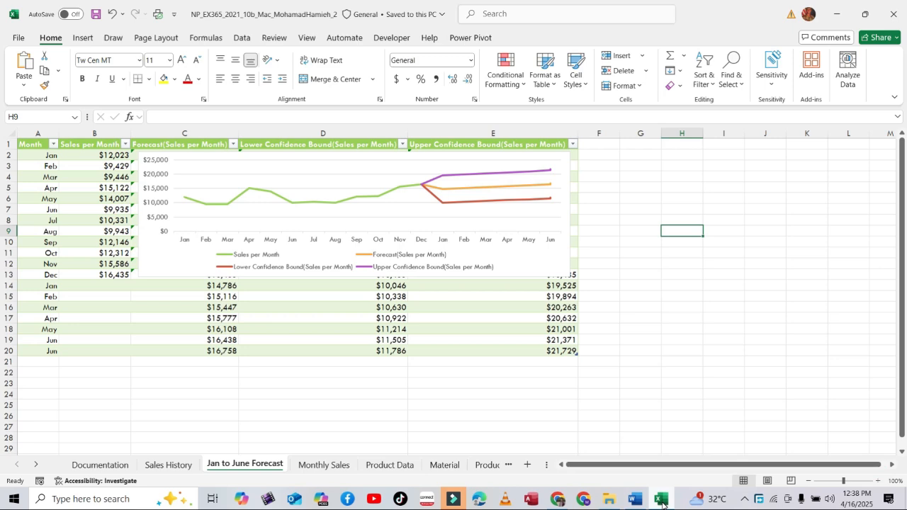
{"action": "left_click", "coordinate": [662, 500]}
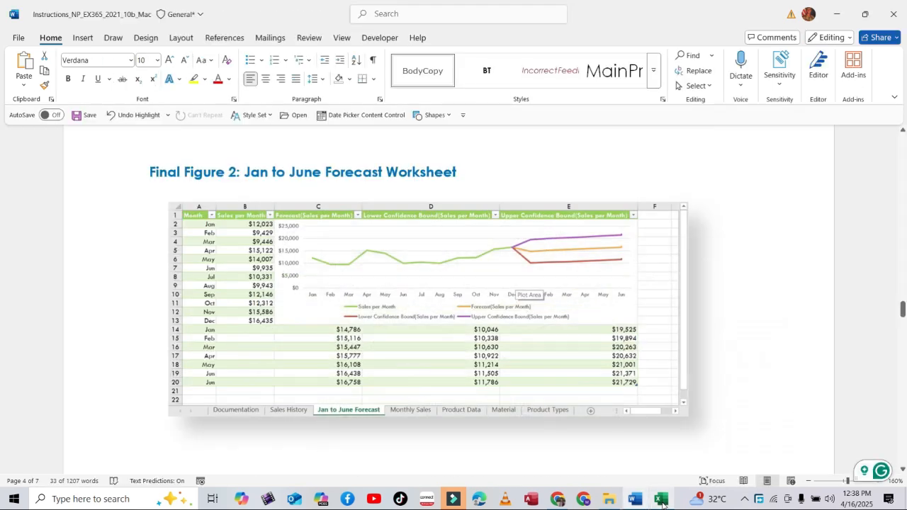
{"action": "left_click", "coordinate": [662, 500]}
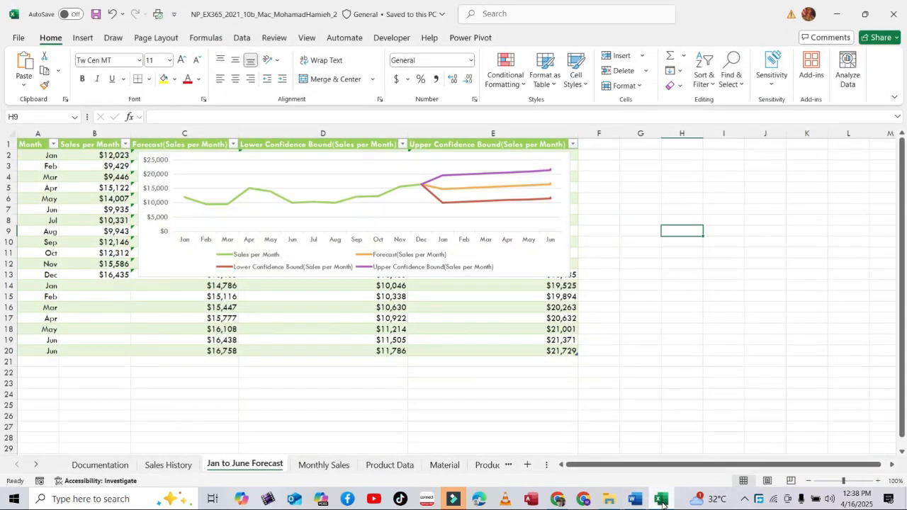
Step: Compare the Monthly Sales worksheet's table and line chart with Final Figure 3 in the Word instructions
{"action": "left_click", "coordinate": [338, 465]}
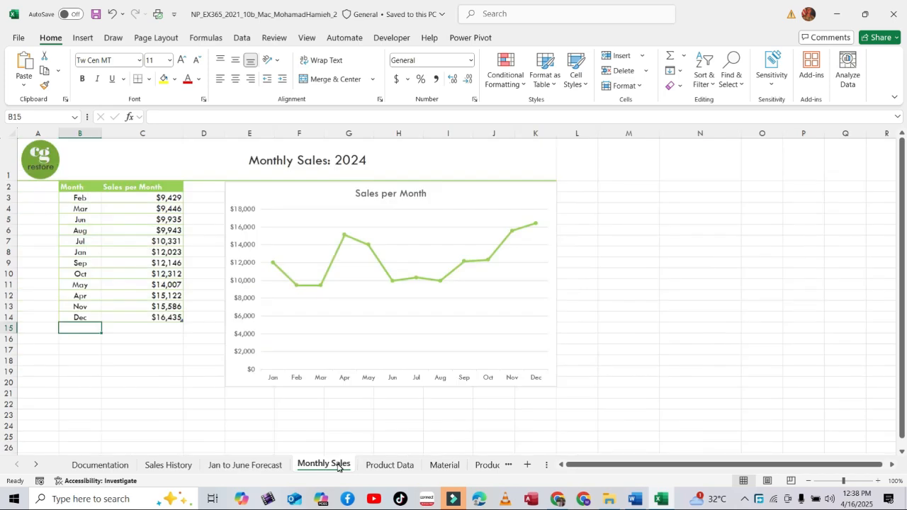
{"action": "left_click", "coordinate": [645, 367]}
{"action": "left_click", "coordinate": [635, 499]}
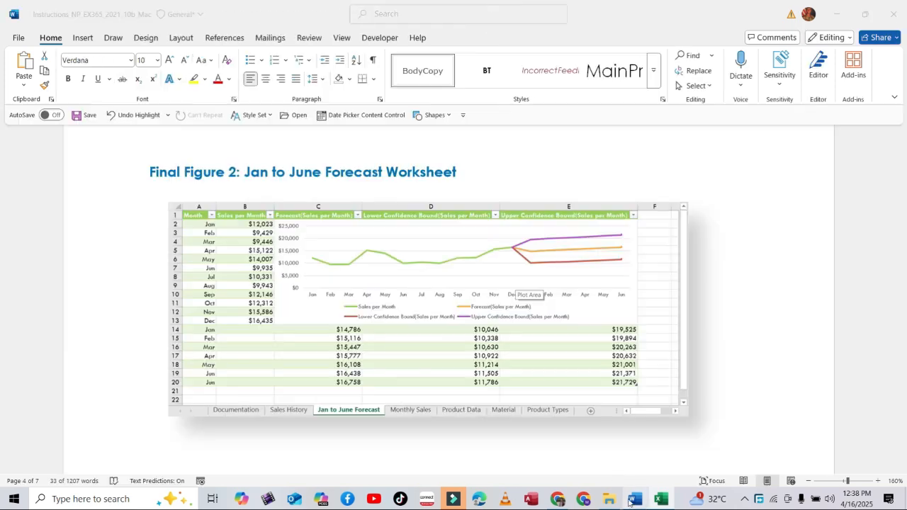
{"action": "scroll", "coordinate": [540, 355], "scroll_direction": "down", "scroll_amount": 10}
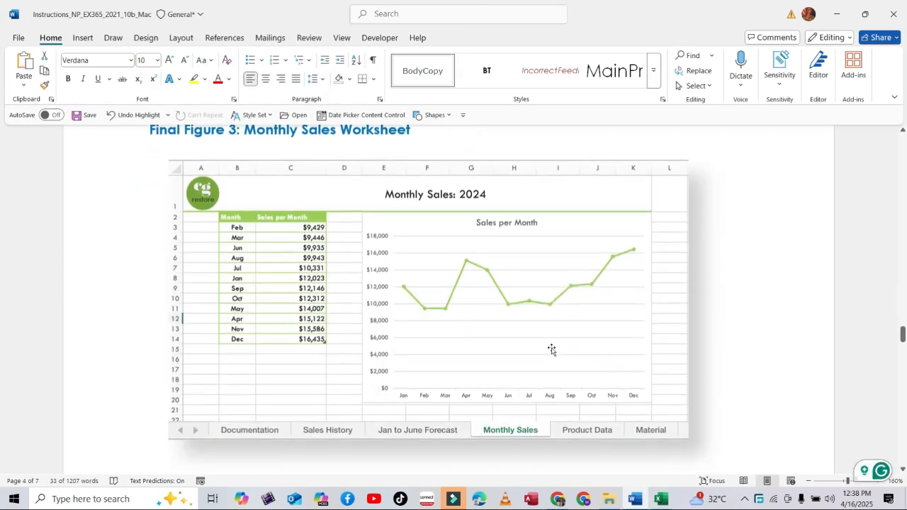
{"action": "scroll", "coordinate": [551, 348], "scroll_direction": "up", "scroll_amount": 2}
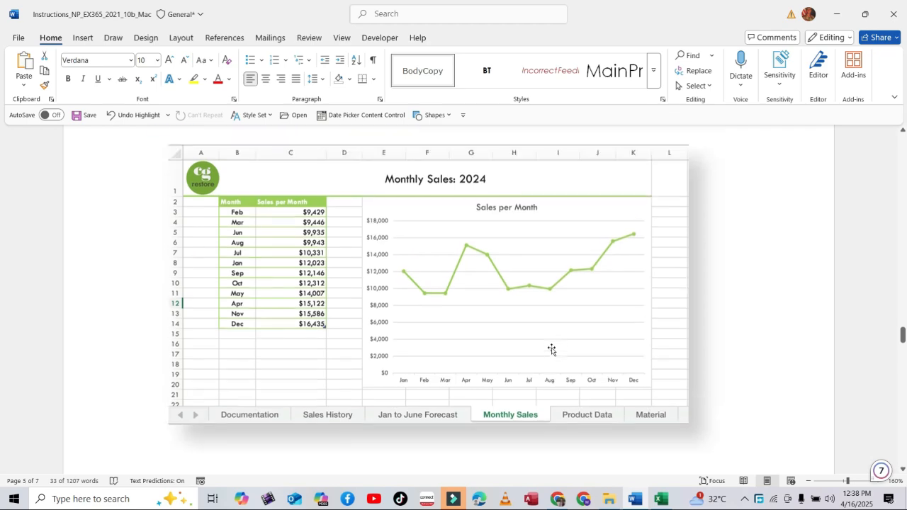
{"action": "left_click", "coordinate": [661, 499]}
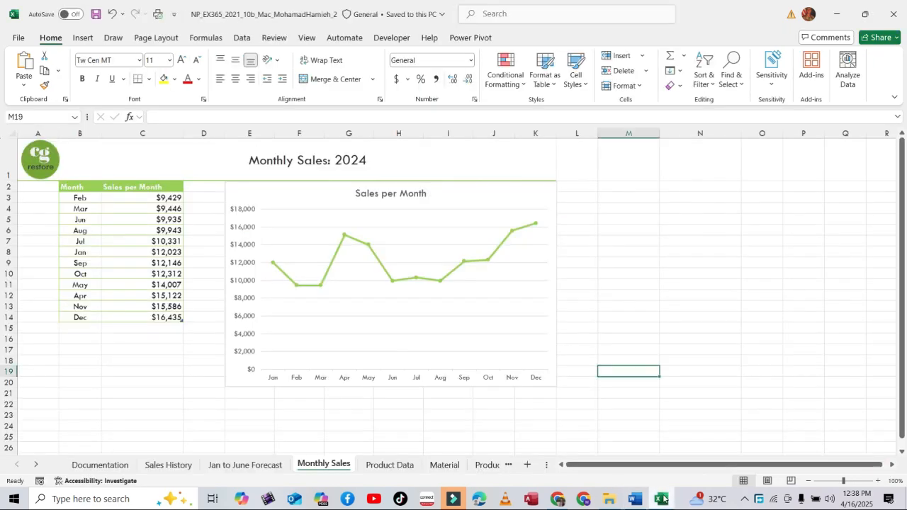
{"action": "left_click", "coordinate": [661, 499]}
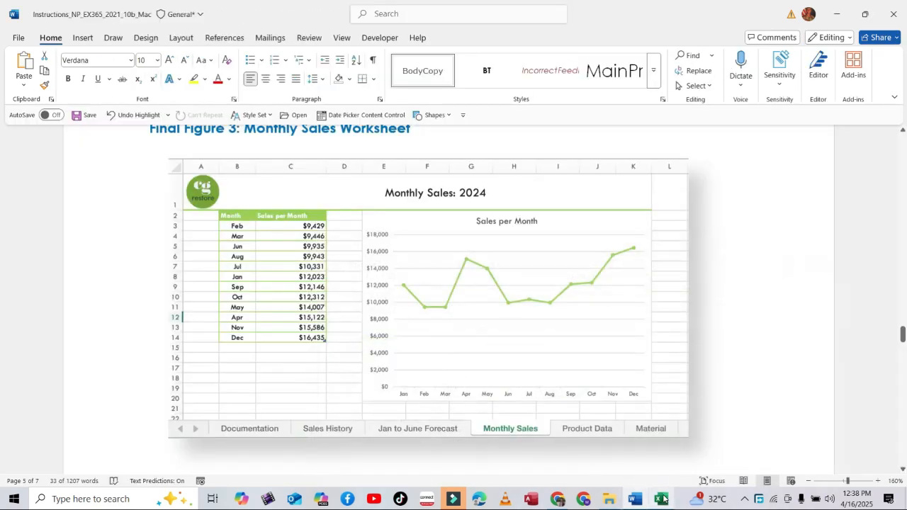
{"action": "left_click", "coordinate": [662, 499]}
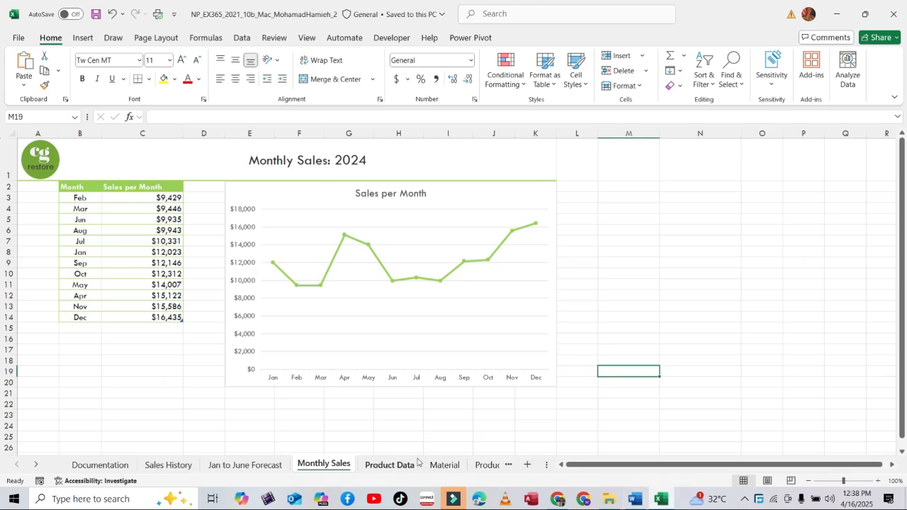
Step: Compare the Product Data worksheet's table with Final Figure 4 in the Word instructions
{"action": "left_click", "coordinate": [390, 465]}
{"action": "left_click", "coordinate": [574, 351]}
{"action": "scroll", "coordinate": [525, 340], "scroll_direction": "up", "scroll_amount": 1}
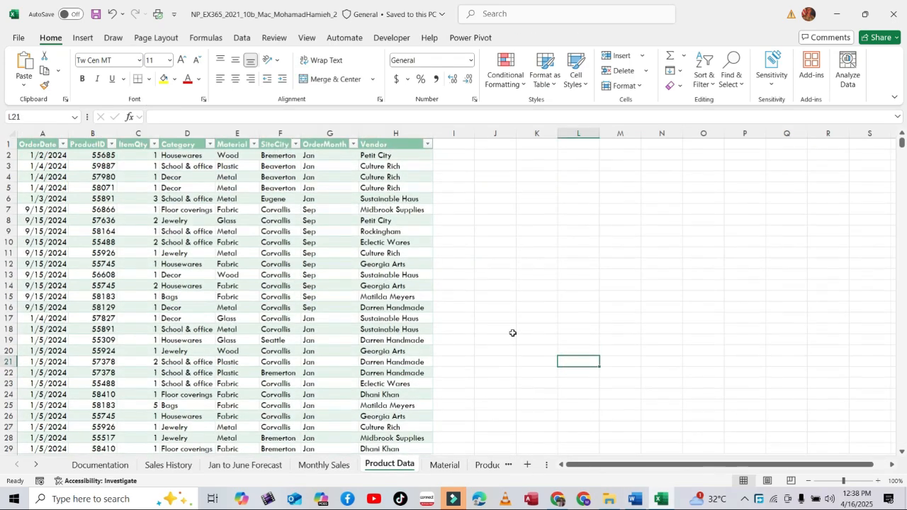
{"action": "left_click", "coordinate": [635, 499]}
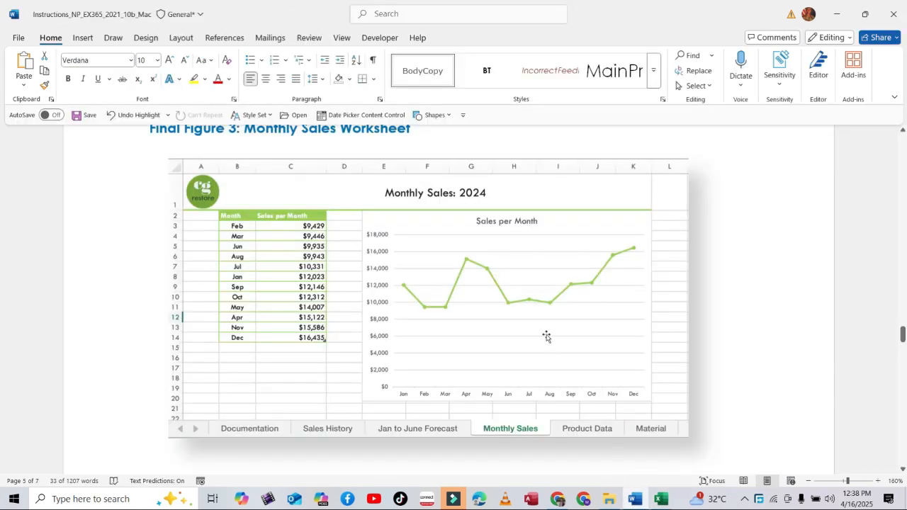
{"action": "scroll", "coordinate": [560, 329], "scroll_direction": "down", "scroll_amount": 2}
{"action": "scroll", "coordinate": [576, 326], "scroll_direction": "down", "scroll_amount": 10}
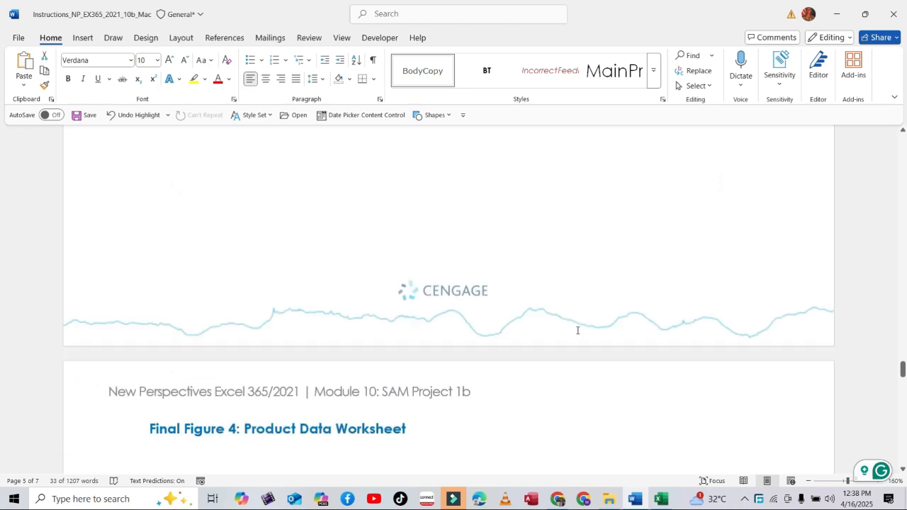
{"action": "scroll", "coordinate": [578, 331], "scroll_direction": "down", "scroll_amount": 2}
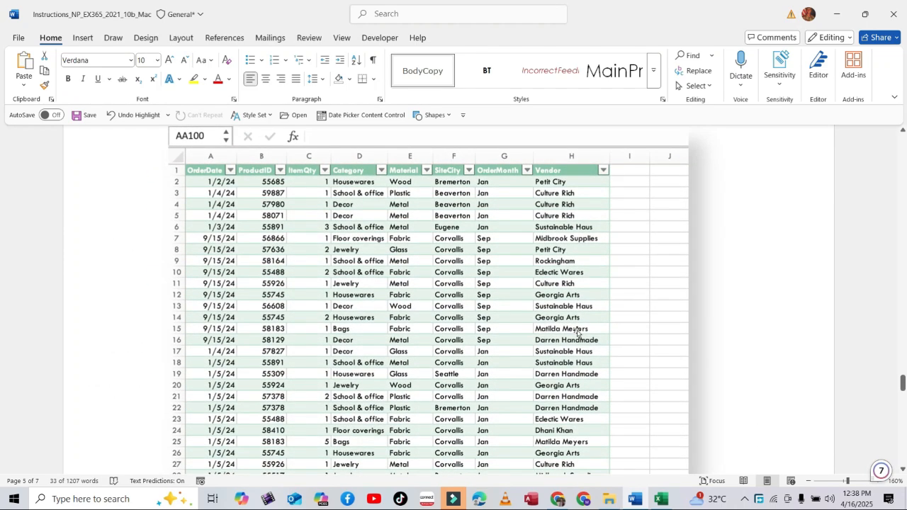
{"action": "left_click", "coordinate": [661, 499]}
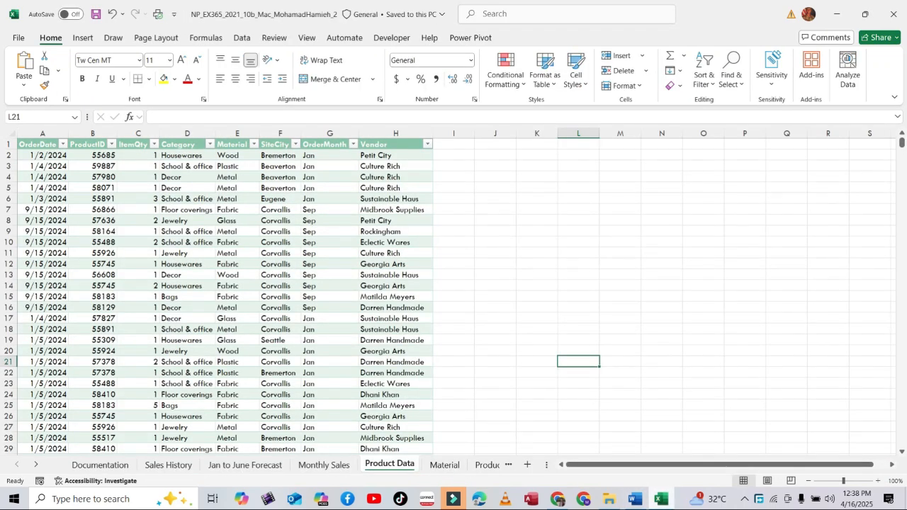
{"action": "left_click", "coordinate": [636, 500]}
{"action": "left_click", "coordinate": [609, 499]}
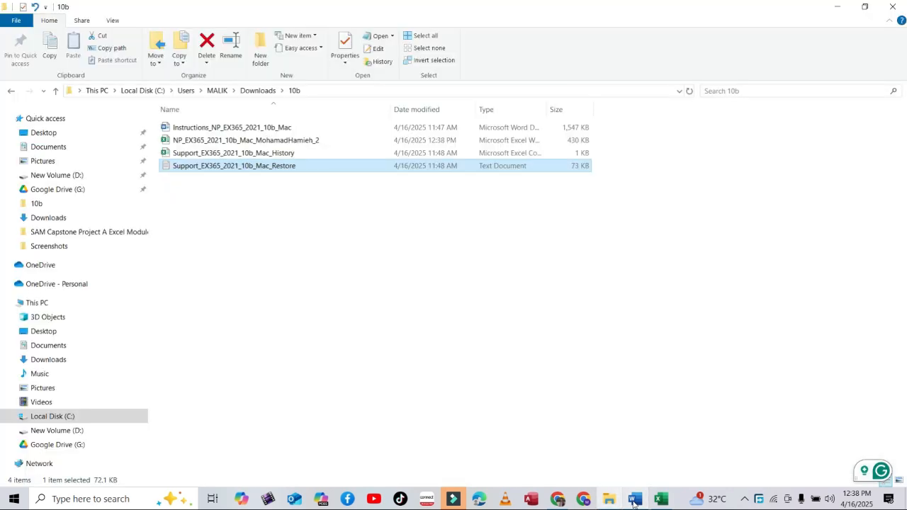
Step: Compare the Material worksheet's PivotTable, stacked column chart and OrderDate timeline in Excel with Final Figure 5 in the Word instructions
{"action": "left_click", "coordinate": [636, 500]}
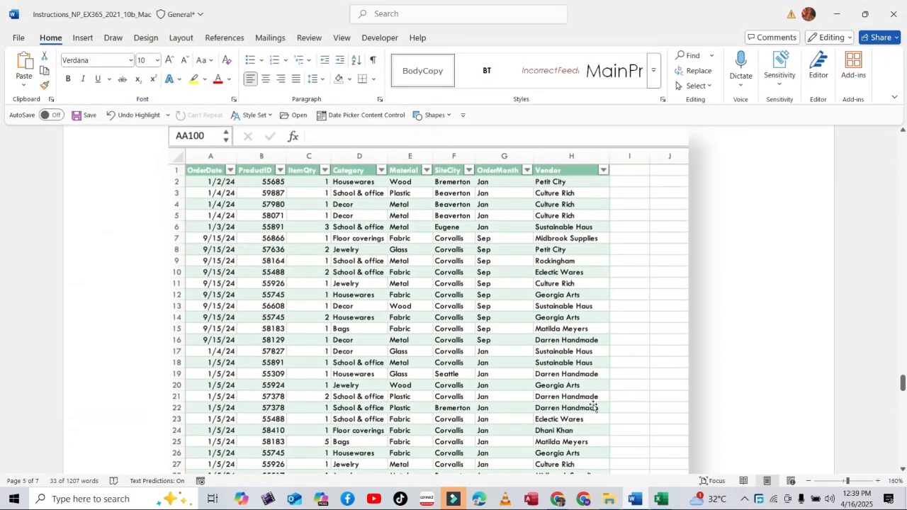
{"action": "scroll", "coordinate": [603, 353], "scroll_direction": "down", "scroll_amount": 15}
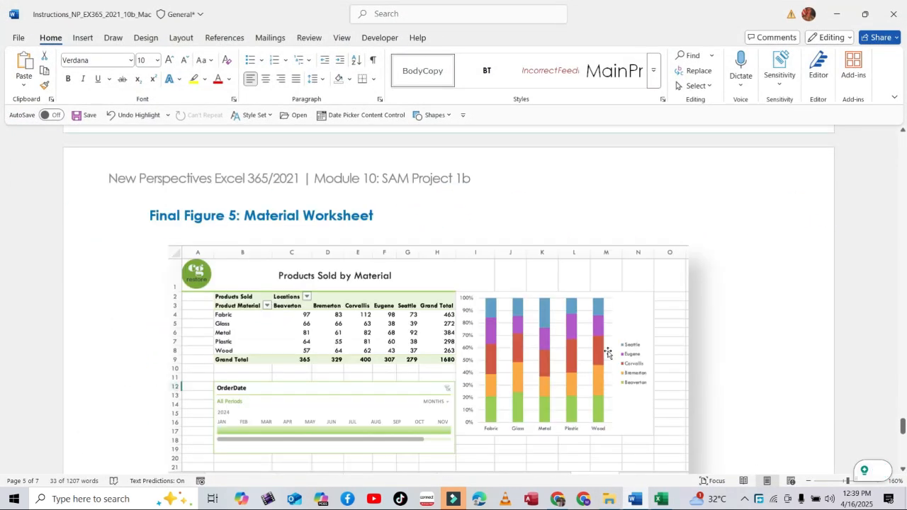
{"action": "left_click", "coordinate": [661, 499]}
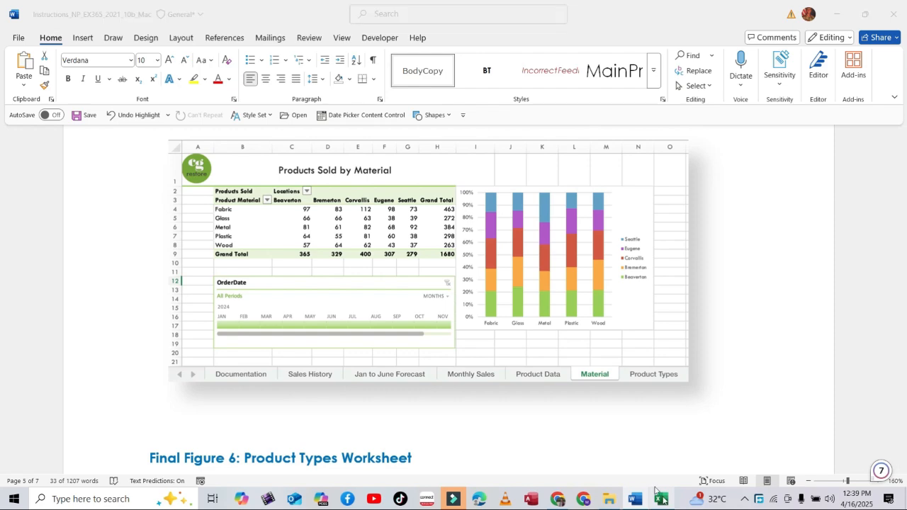
{"action": "left_click", "coordinate": [451, 468]}
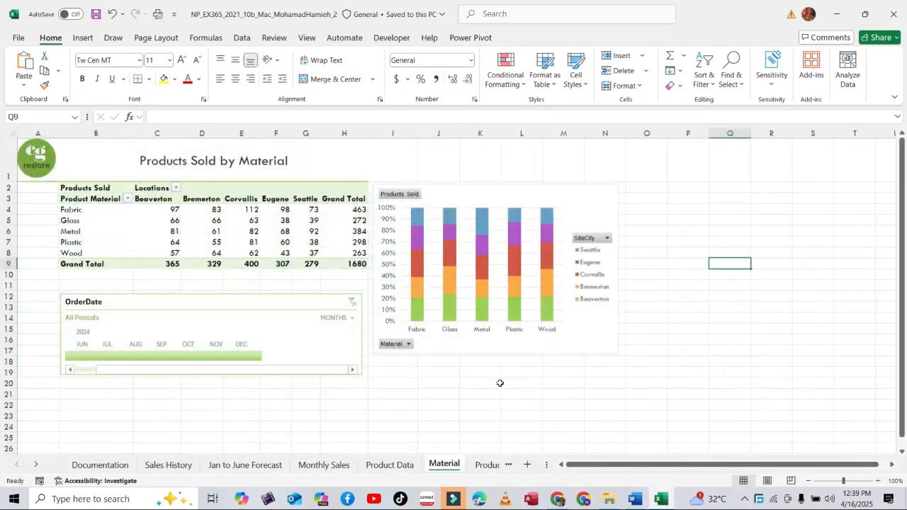
{"action": "left_click", "coordinate": [685, 382]}
{"action": "left_click", "coordinate": [638, 500]}
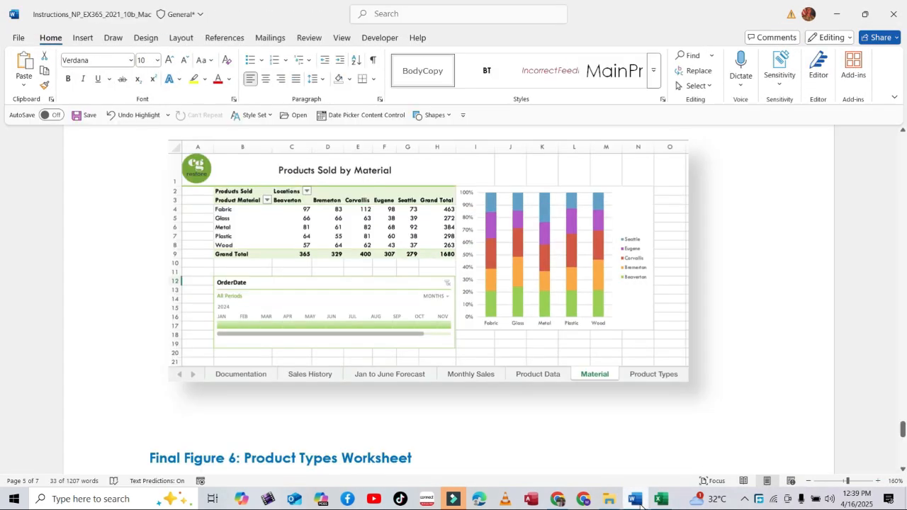
{"action": "left_click", "coordinate": [637, 501]}
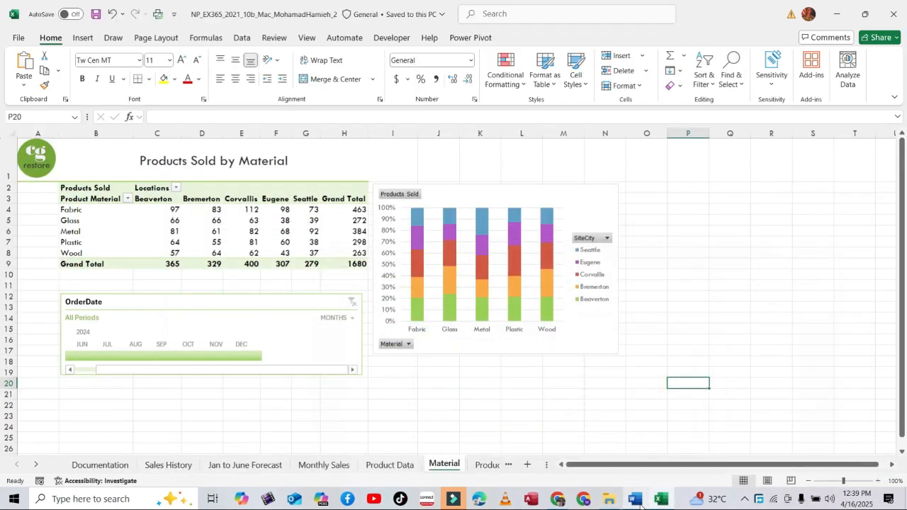
{"action": "left_click", "coordinate": [639, 502]}
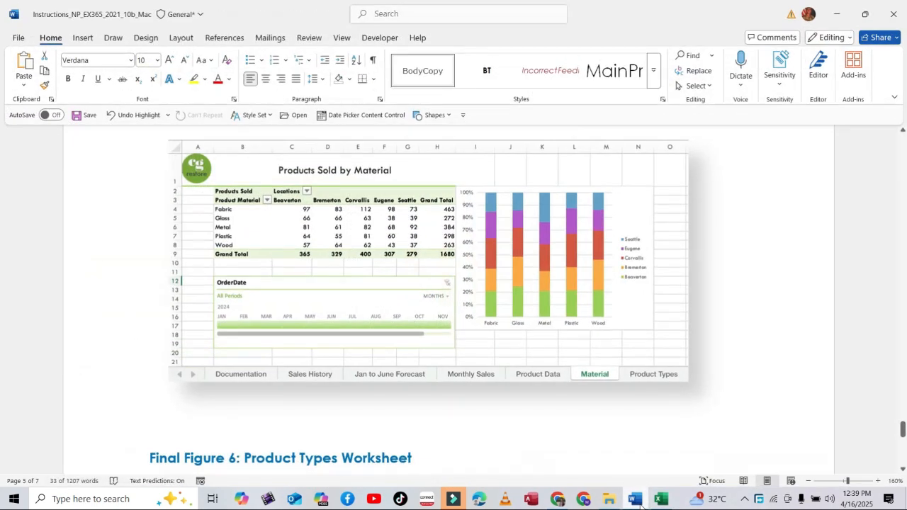
{"action": "left_click", "coordinate": [637, 502]}
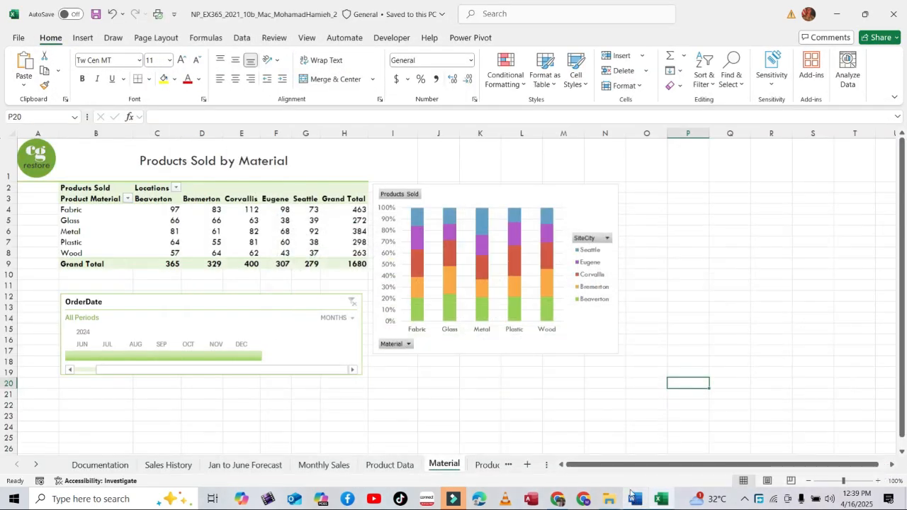
Step: Review Final Figure 6 for the Product Types worksheet in the Word instructions, and return to the Excel workbook to compare it
{"action": "left_click", "coordinate": [636, 502]}
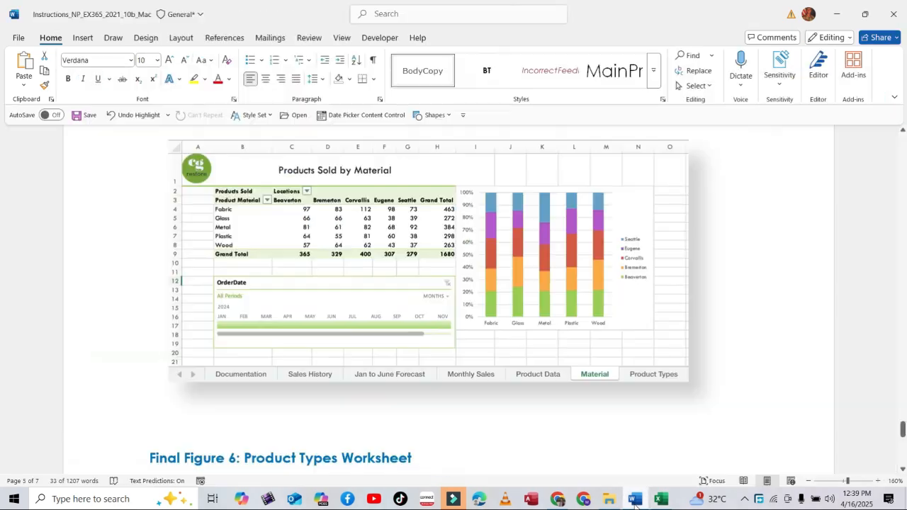
{"action": "scroll", "coordinate": [716, 353], "scroll_direction": "down", "scroll_amount": 5}
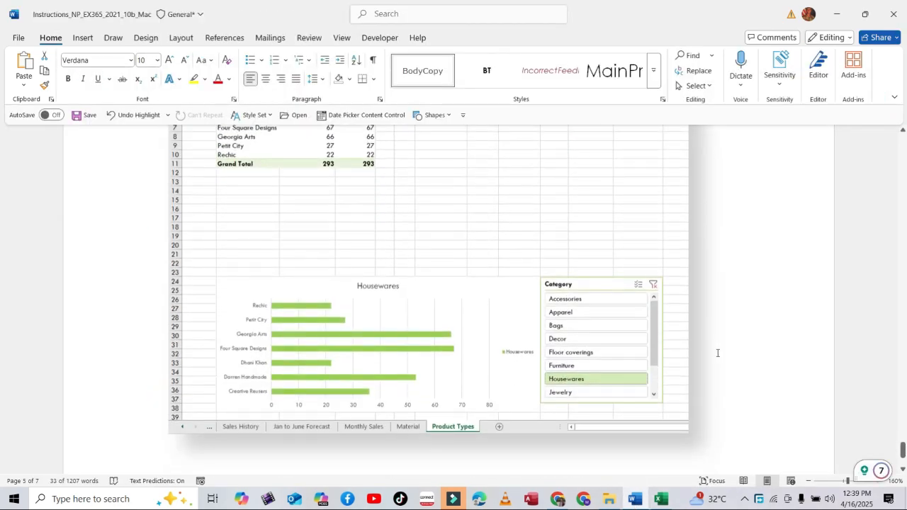
{"action": "scroll", "coordinate": [718, 353], "scroll_direction": "up", "scroll_amount": 1}
{"action": "scroll", "coordinate": [717, 353], "scroll_direction": "up", "scroll_amount": 1}
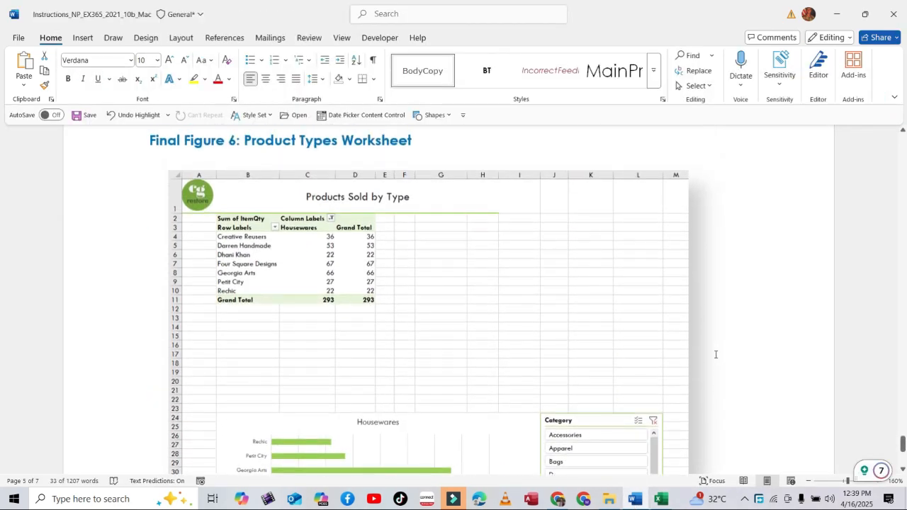
{"action": "left_click", "coordinate": [661, 499]}
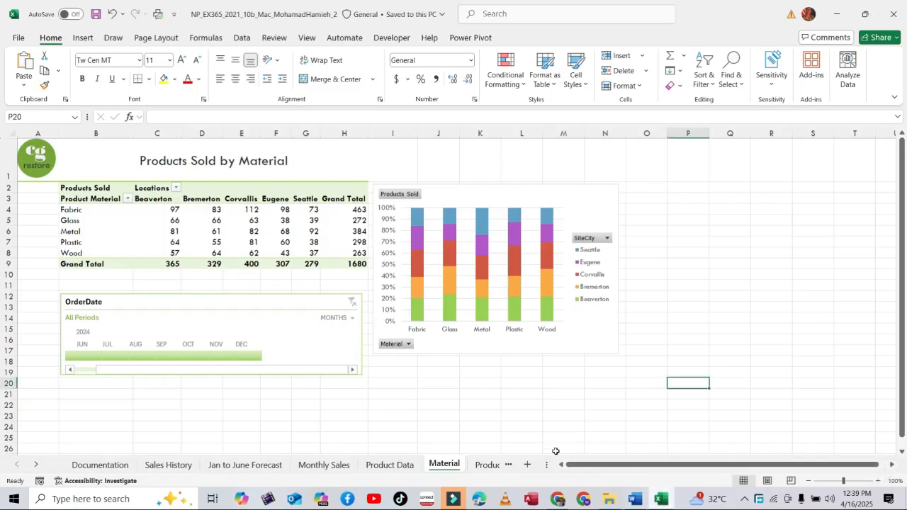